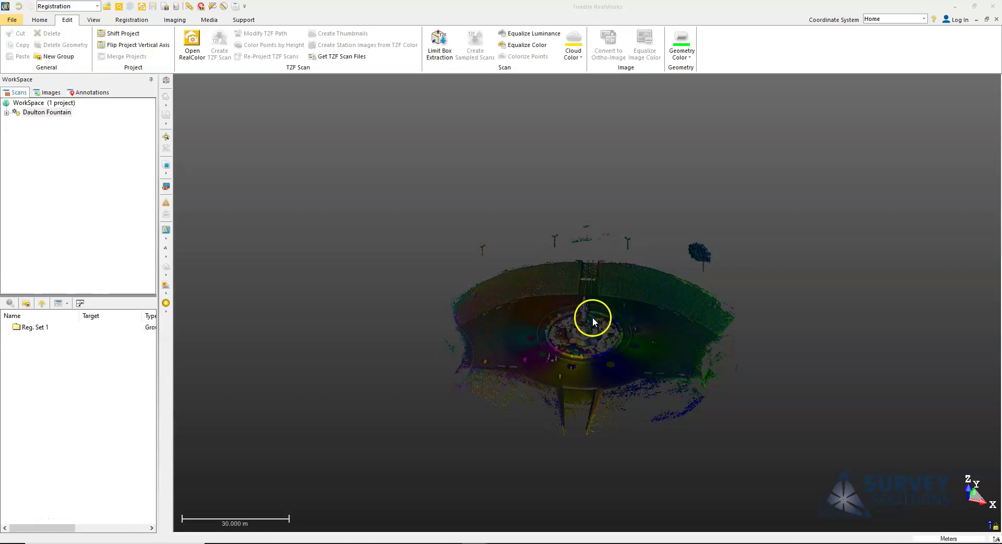
Step: Switch the project to Production mode and select the project cloud for display
{"action": "left_click", "coordinate": [598, 327]}
{"action": "left_click", "coordinate": [97, 5]}
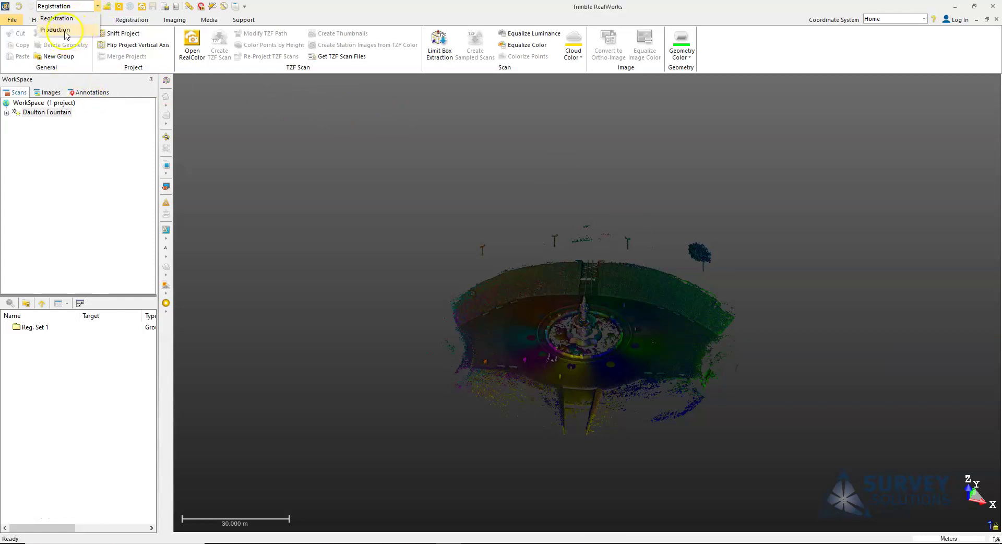
{"action": "left_click", "coordinate": [56, 30]}
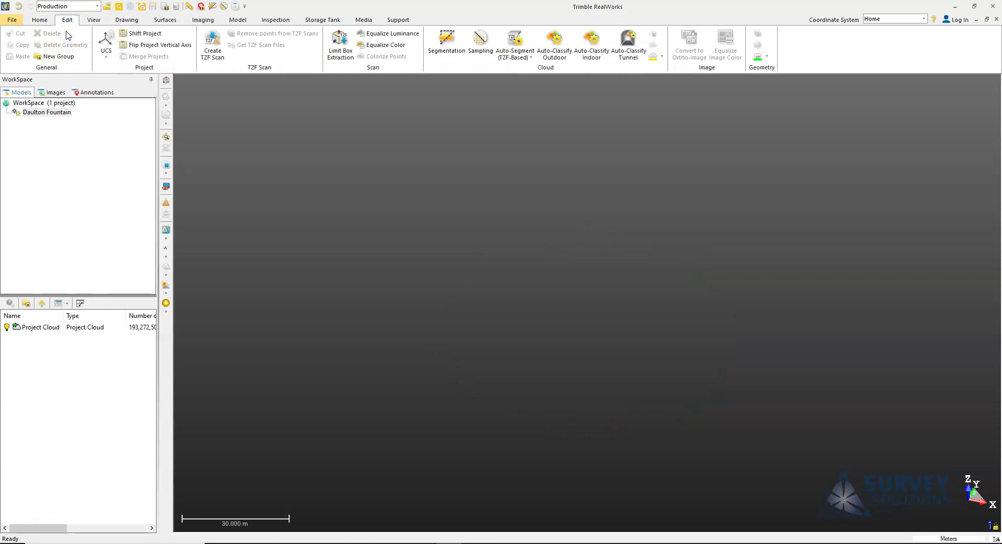
{"action": "left_click", "coordinate": [45, 328]}
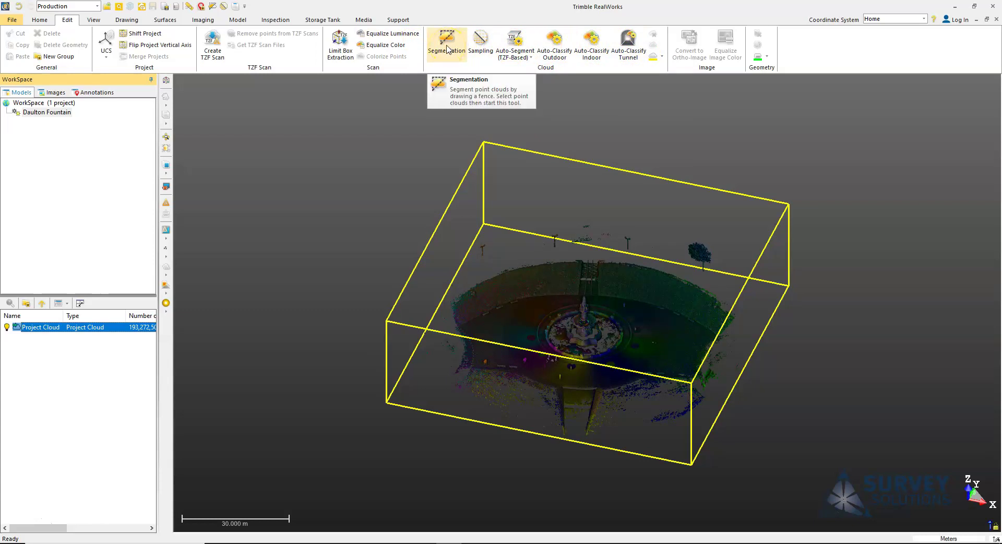
Step: Start Segmentation on the project cloud and draw a four-sided polygonal fence around the lamp post between the stairs and the tree
{"action": "left_click", "coordinate": [483, 45]}
{"action": "left_click", "coordinate": [447, 49]}
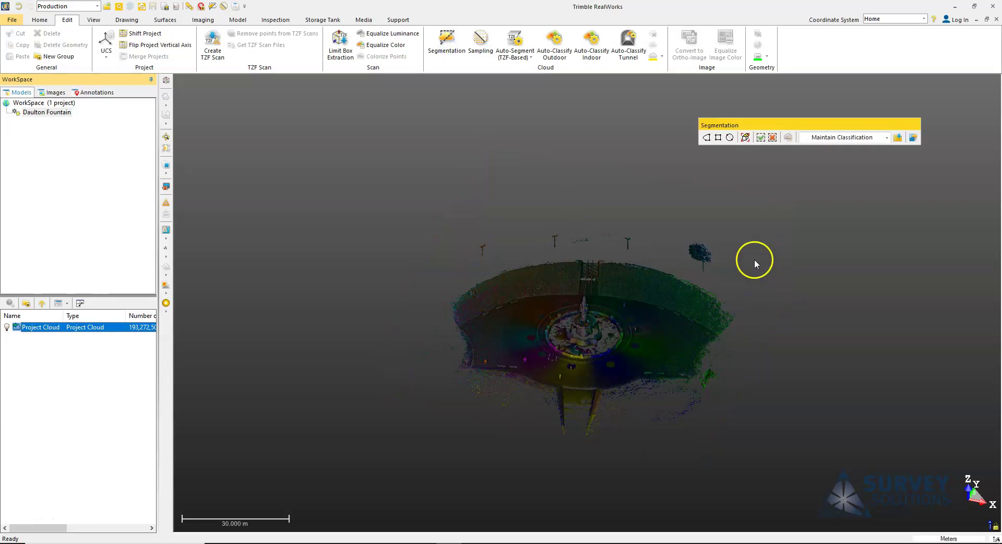
{"action": "scroll", "coordinate": [637, 243], "scroll_direction": "up", "scroll_amount": 3}
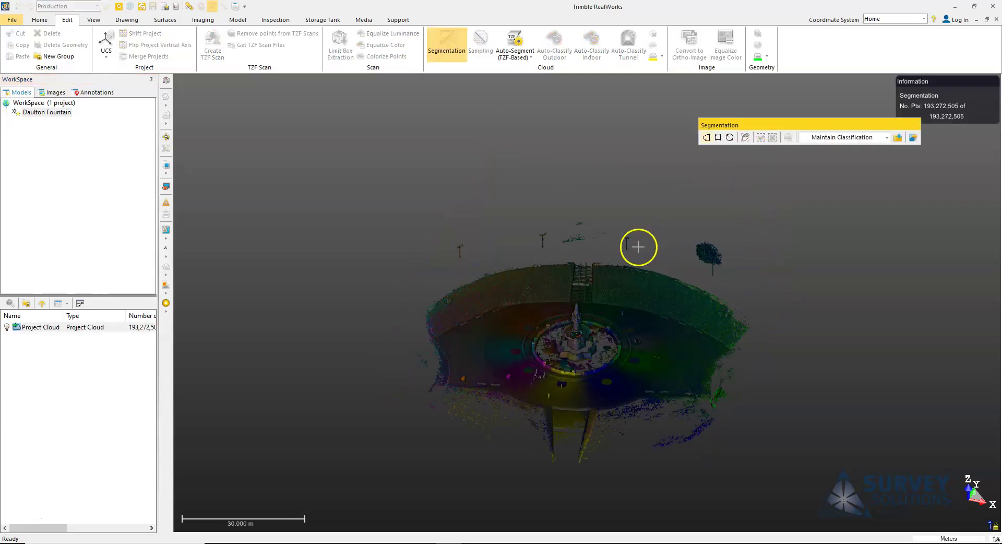
{"action": "scroll", "coordinate": [669, 250], "scroll_direction": "up", "scroll_amount": 5}
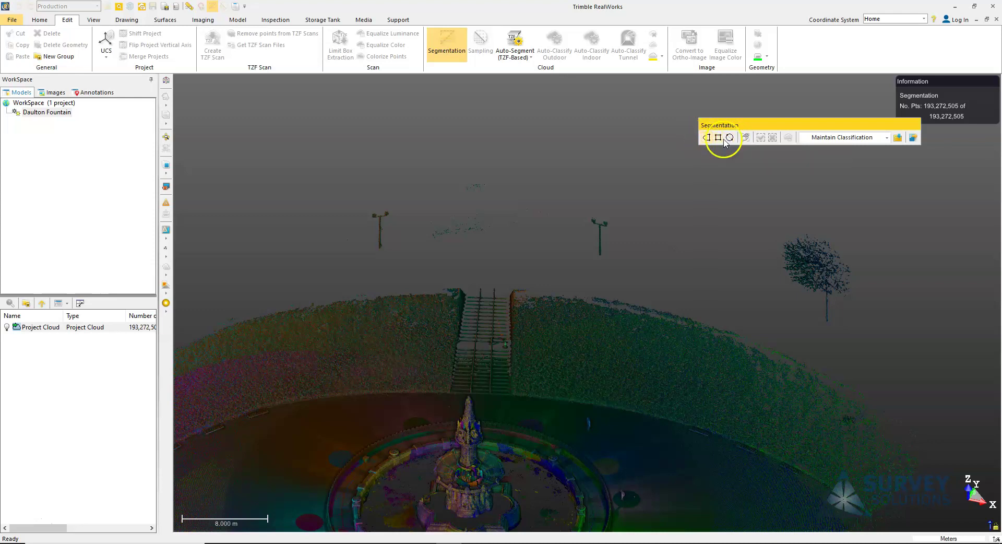
{"action": "left_click", "coordinate": [571, 197]}
{"action": "left_click", "coordinate": [562, 267]}
{"action": "left_click", "coordinate": [642, 267]}
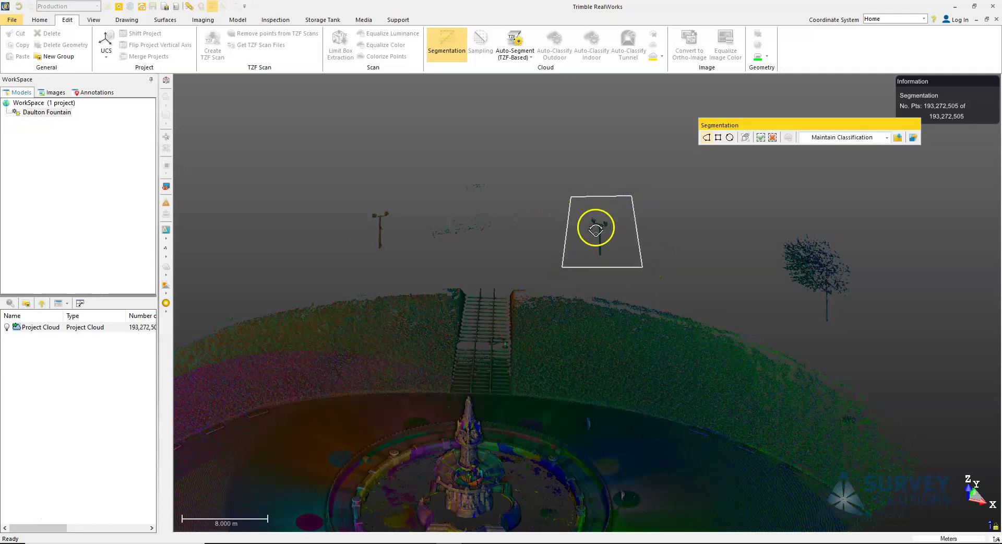
{"action": "scroll", "coordinate": [605, 235], "scroll_direction": "up", "scroll_amount": 3}
{"action": "left_click_drag", "start_coordinate": [623, 257], "coordinate": [611, 262]}
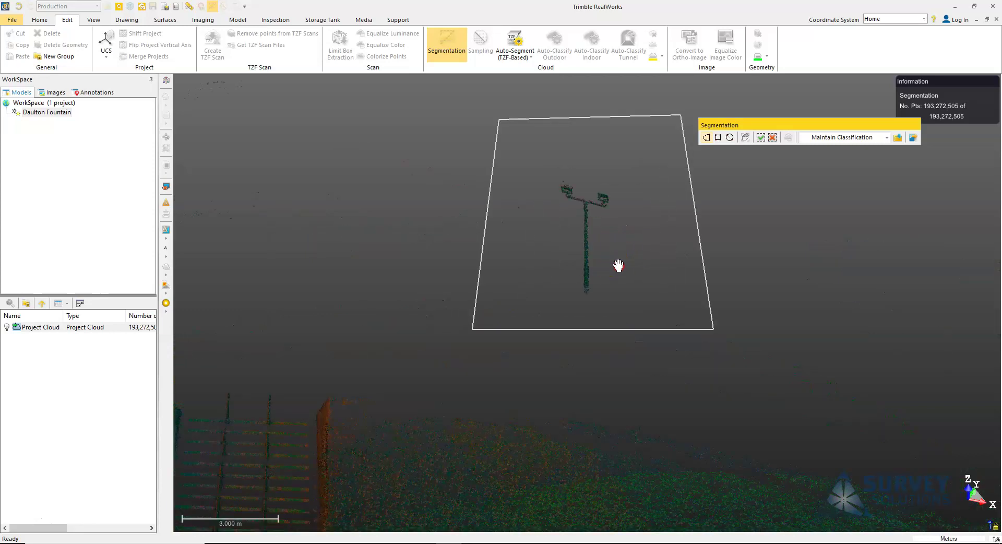
{"action": "scroll", "coordinate": [642, 275], "scroll_direction": "up", "scroll_amount": 4}
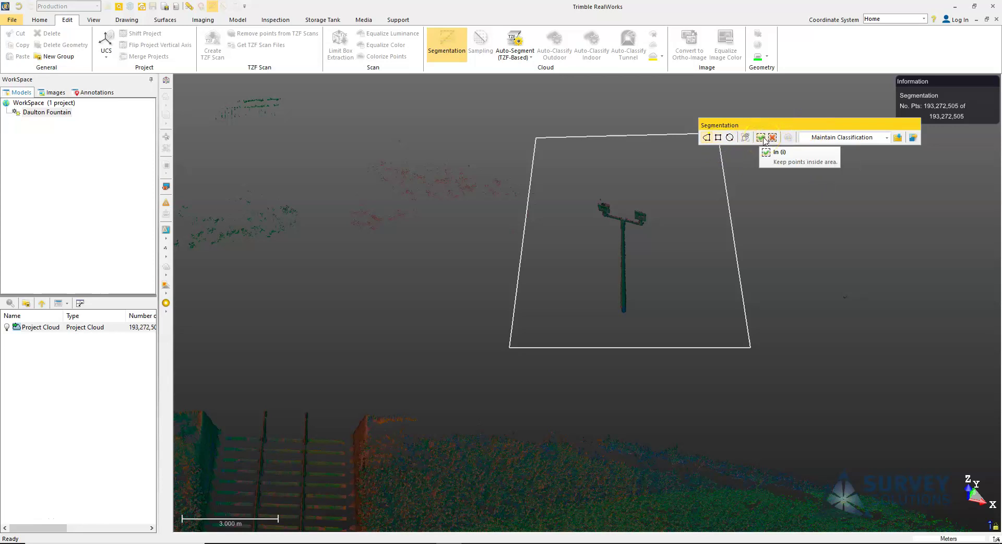
Step: Keep only the points inside the lamp post fence, create a new cloud from them, and leave Segmentation
{"action": "left_click", "coordinate": [774, 138]}
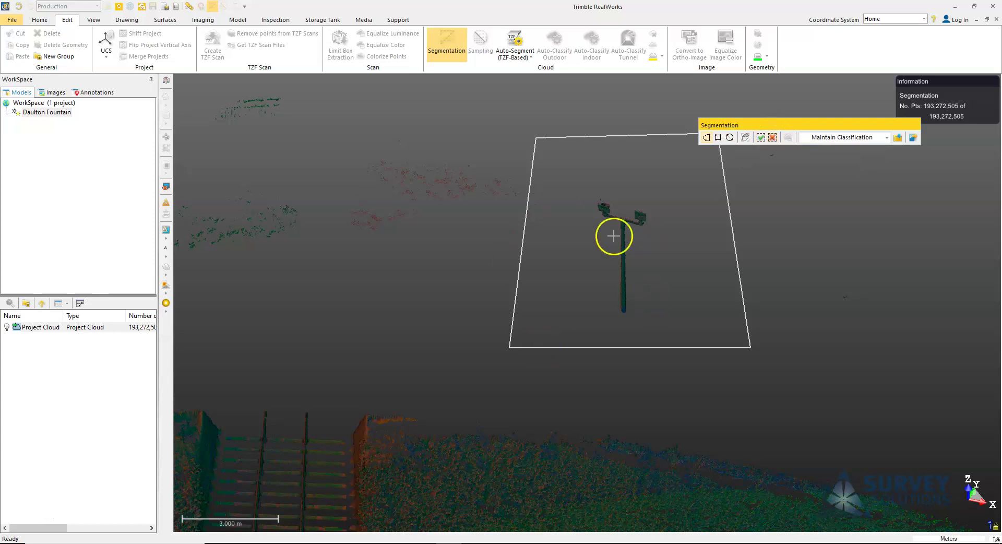
{"action": "left_click", "coordinate": [761, 138]}
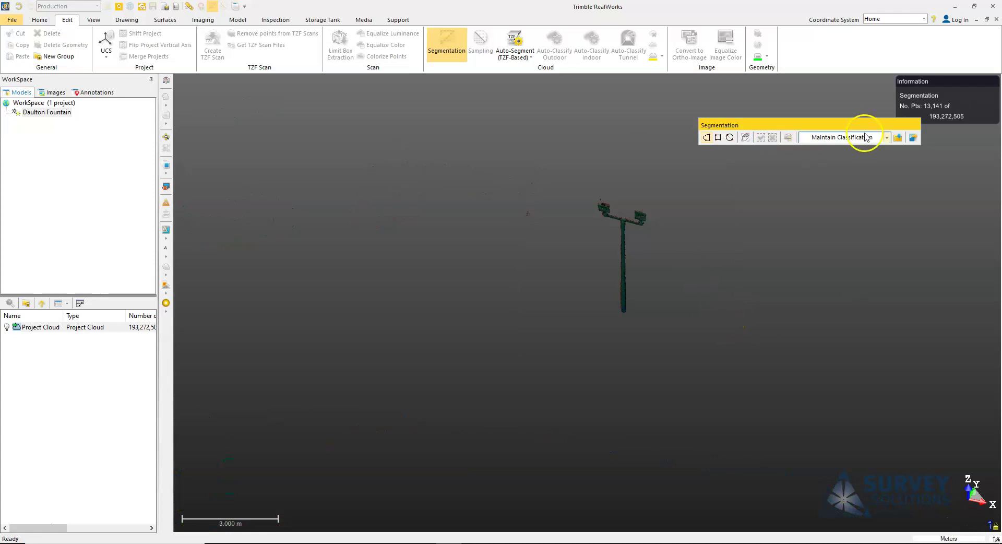
{"action": "left_click", "coordinate": [898, 137]}
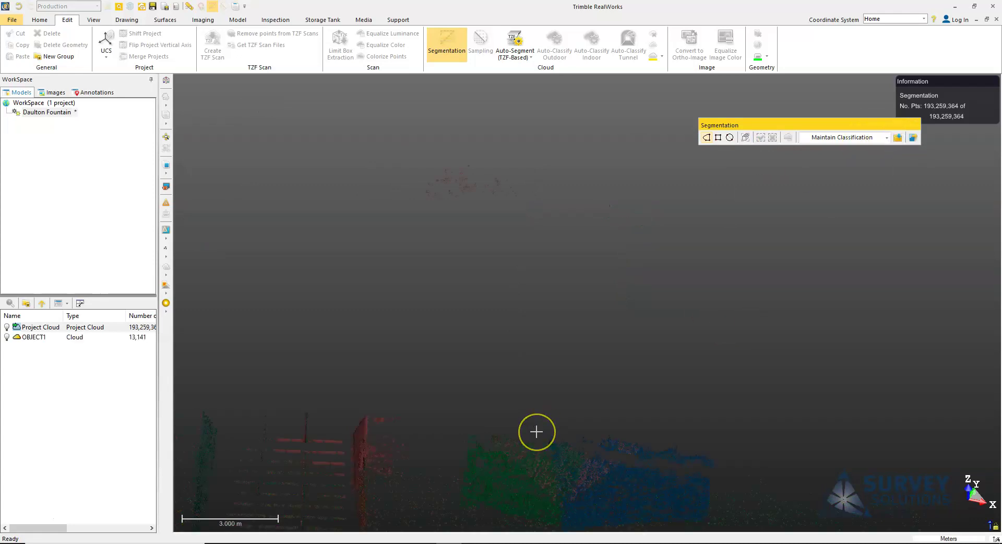
{"action": "left_click", "coordinate": [915, 139]}
Step: Display the extracted lamp post cloud on its own and examine it from several angles
{"action": "left_click", "coordinate": [7, 338]}
{"action": "scroll", "coordinate": [583, 352], "scroll_direction": "down", "scroll_amount": 4}
{"action": "middle_click_drag", "start_coordinate": [637, 358], "coordinate": [596, 331]}
{"action": "scroll", "coordinate": [555, 363], "scroll_direction": "up", "scroll_amount": 3}
{"action": "left_click_drag", "start_coordinate": [555, 364], "coordinate": [602, 286]}
{"action": "scroll", "coordinate": [543, 326], "scroll_direction": "down", "scroll_amount": 2}
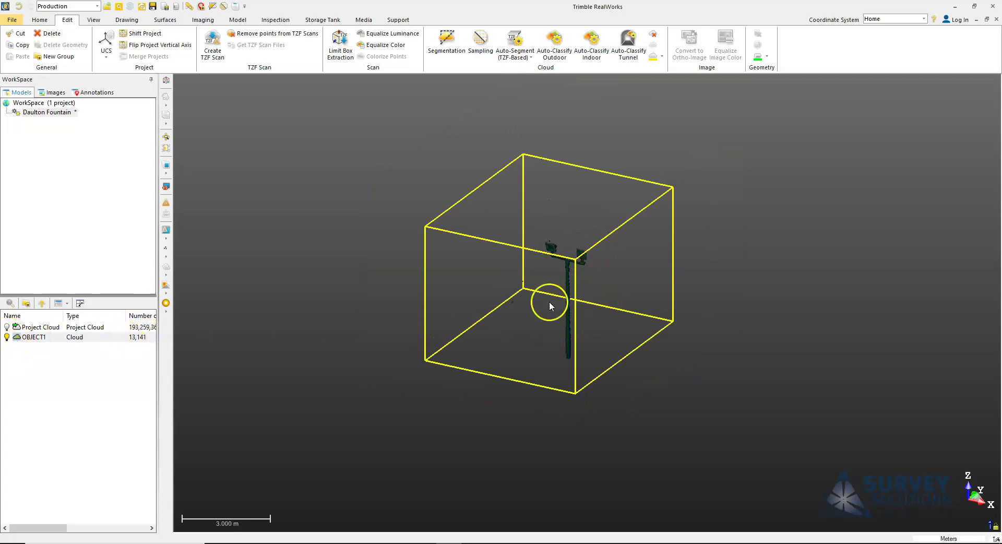
Step: Hide the extracted lamp post cloud and display the project cloud again
{"action": "left_click", "coordinate": [6, 337]}
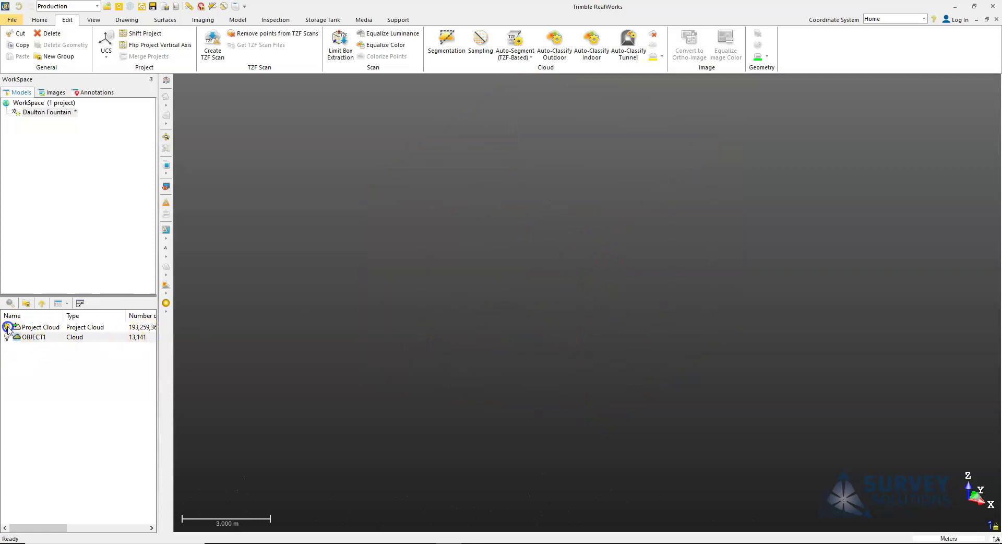
{"action": "left_click", "coordinate": [63, 329]}
{"action": "scroll", "coordinate": [649, 285], "scroll_direction": "up", "scroll_amount": 3}
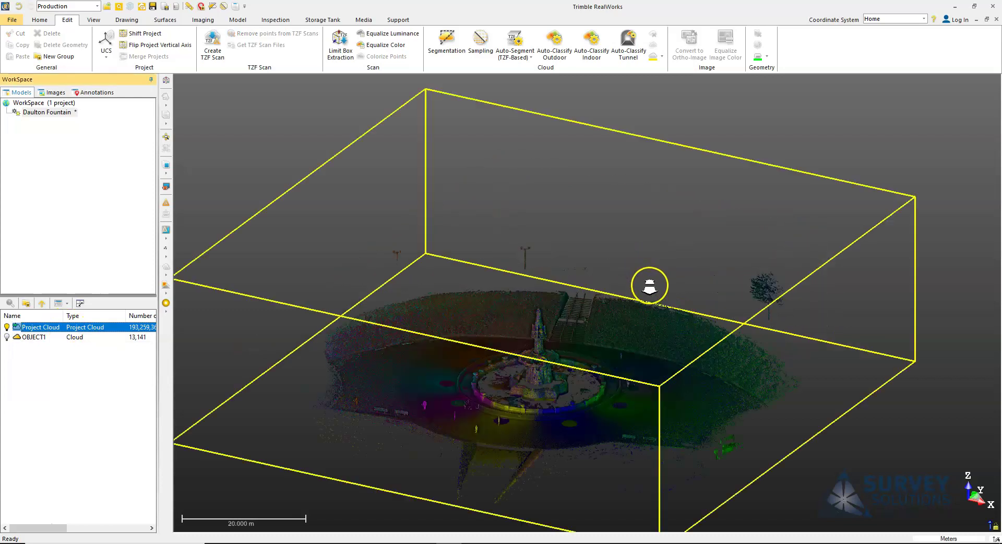
{"action": "scroll", "coordinate": [698, 295], "scroll_direction": "up", "scroll_amount": 2}
{"action": "scroll", "coordinate": [649, 315], "scroll_direction": "down", "scroll_amount": 5}
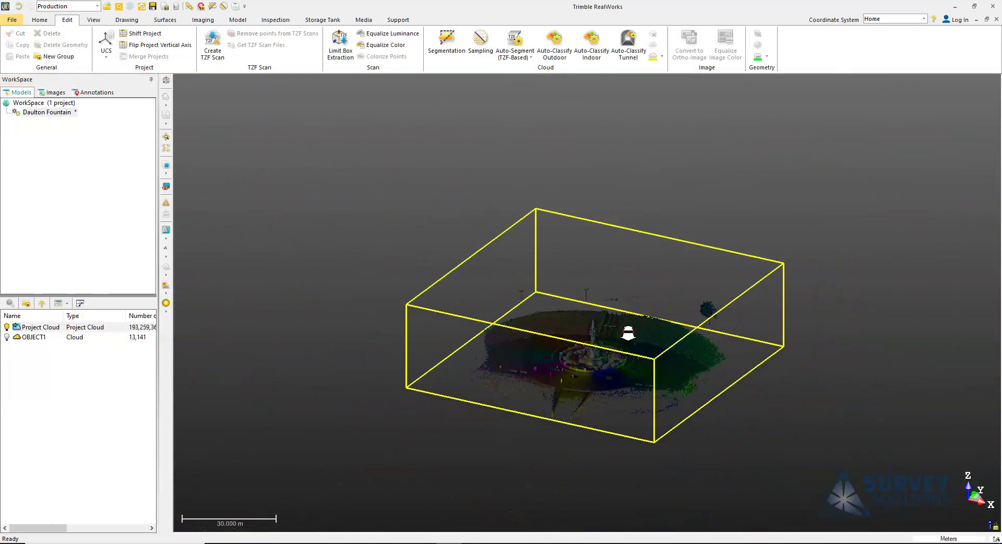
{"action": "scroll", "coordinate": [556, 373], "scroll_direction": "down", "scroll_amount": 2}
{"action": "mouse_move", "coordinate": [612, 338]}
{"action": "left_mouse_down"}
{"action": "mouse_move", "coordinate": [635, 346]}
{"action": "mouse_move", "coordinate": [663, 261]}
{"action": "mouse_move", "coordinate": [615, 330]}
{"action": "left_mouse_up"}
{"action": "left_click", "coordinate": [54, 340]}
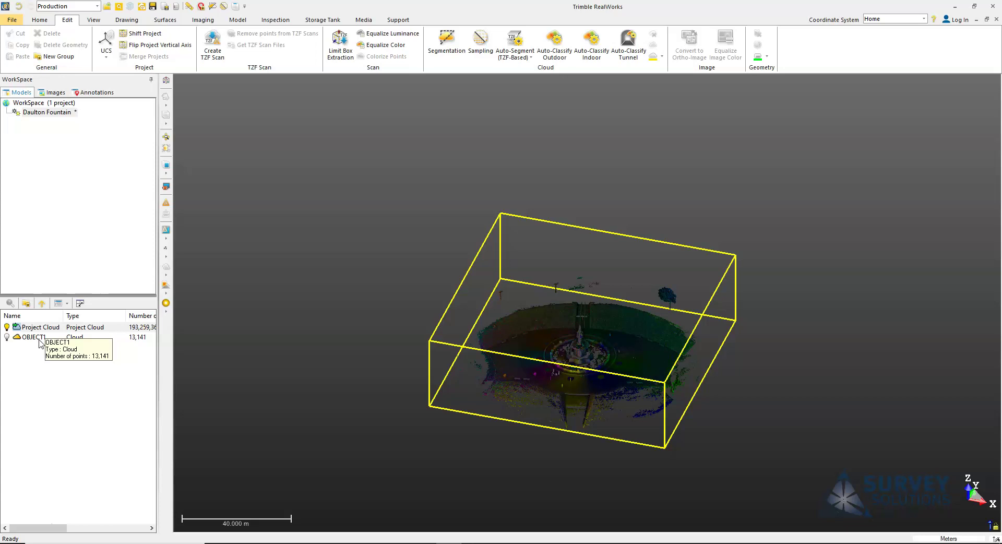
Step: Create a limit box centred on the scanned standing figure near the lattice bench beside the fountain
{"action": "scroll", "coordinate": [656, 329], "scroll_direction": "up", "scroll_amount": 3}
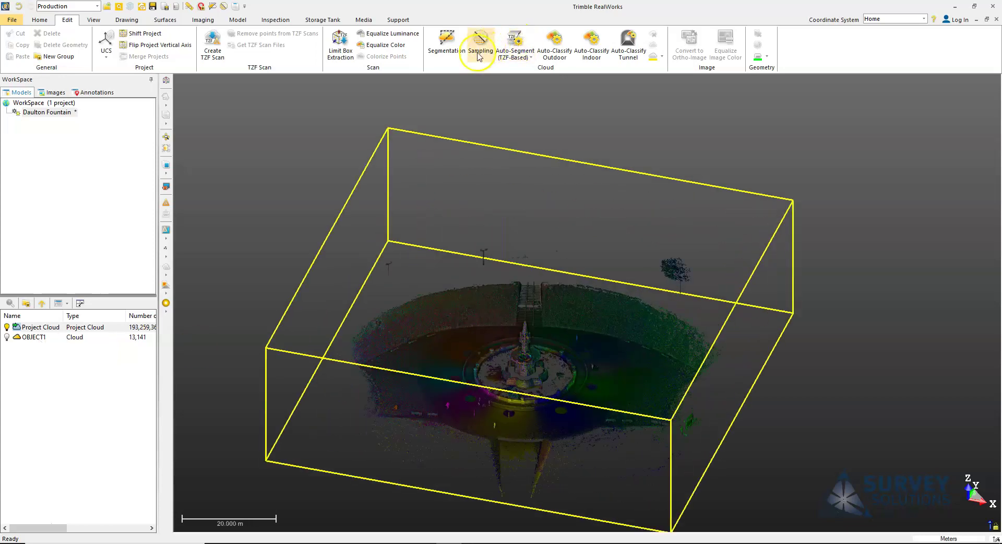
{"action": "scroll", "coordinate": [448, 71], "scroll_direction": "up", "scroll_amount": 1}
{"action": "left_click", "coordinate": [546, 299]}
{"action": "middle_click_drag", "start_coordinate": [483, 312], "coordinate": [512, 326]}
{"action": "left_click_drag", "start_coordinate": [513, 324], "coordinate": [534, 368]}
{"action": "scroll", "coordinate": [524, 369], "scroll_direction": "up", "scroll_amount": 4}
{"action": "scroll", "coordinate": [477, 396], "scroll_direction": "up", "scroll_amount": 2}
{"action": "left_click_drag", "start_coordinate": [425, 416], "coordinate": [201, 155]}
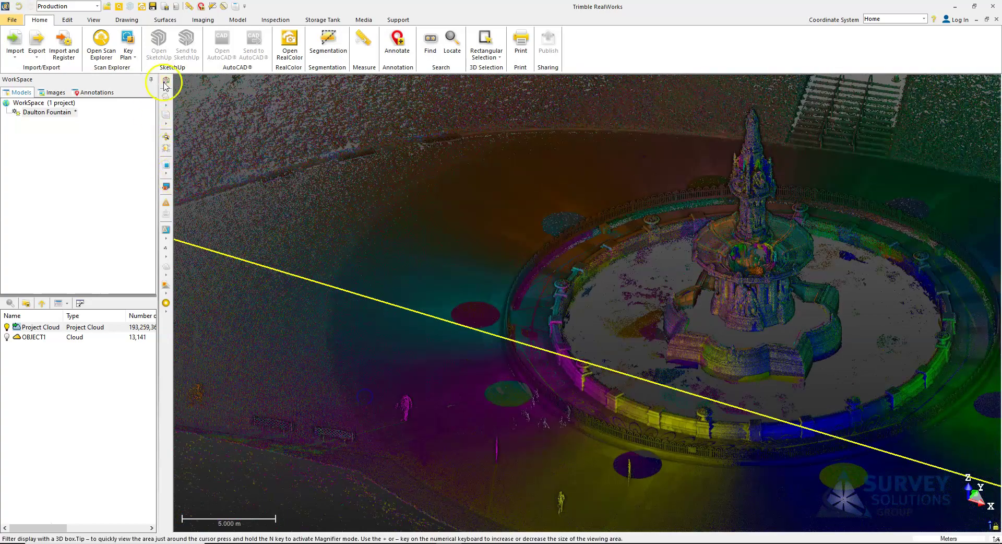
{"action": "scroll", "coordinate": [409, 412], "scroll_direction": "up", "scroll_amount": 5}
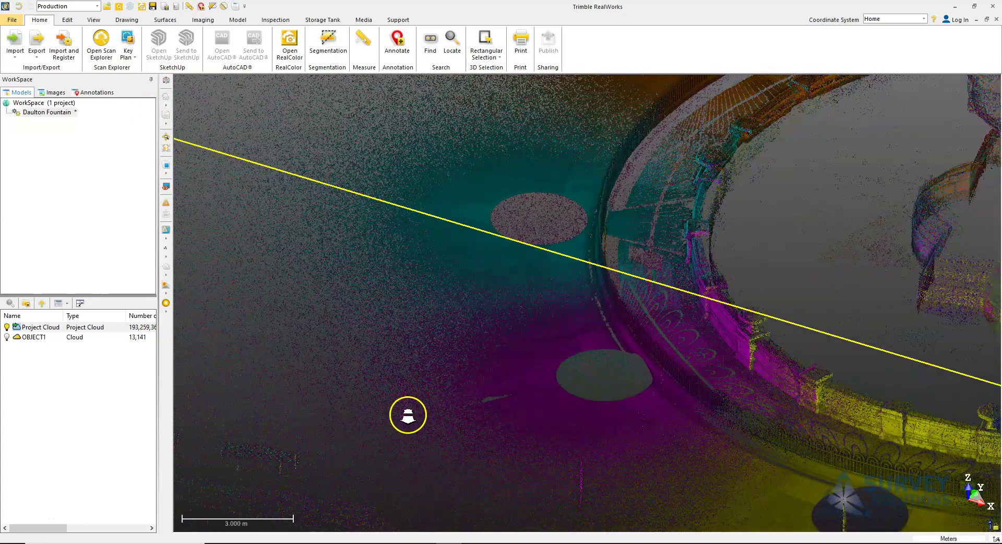
{"action": "left_click_drag", "start_coordinate": [422, 420], "coordinate": [481, 418]}
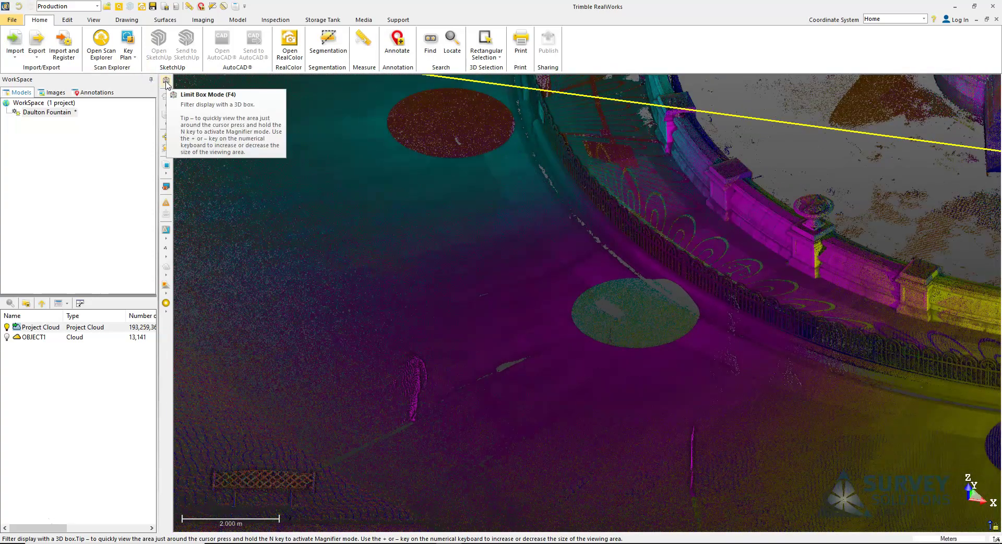
{"action": "left_click", "coordinate": [166, 82]}
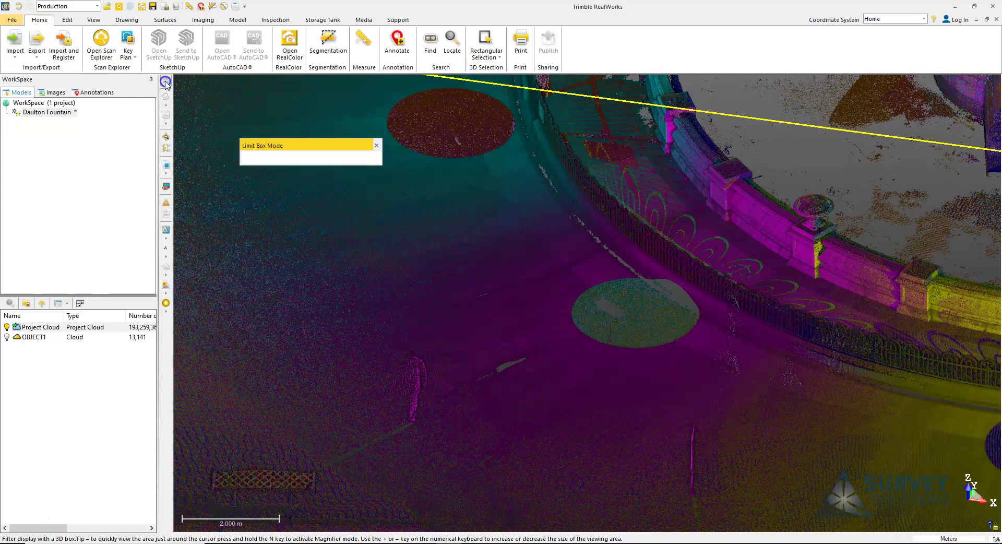
{"action": "left_click", "coordinate": [379, 174]}
{"action": "left_click", "coordinate": [554, 86]}
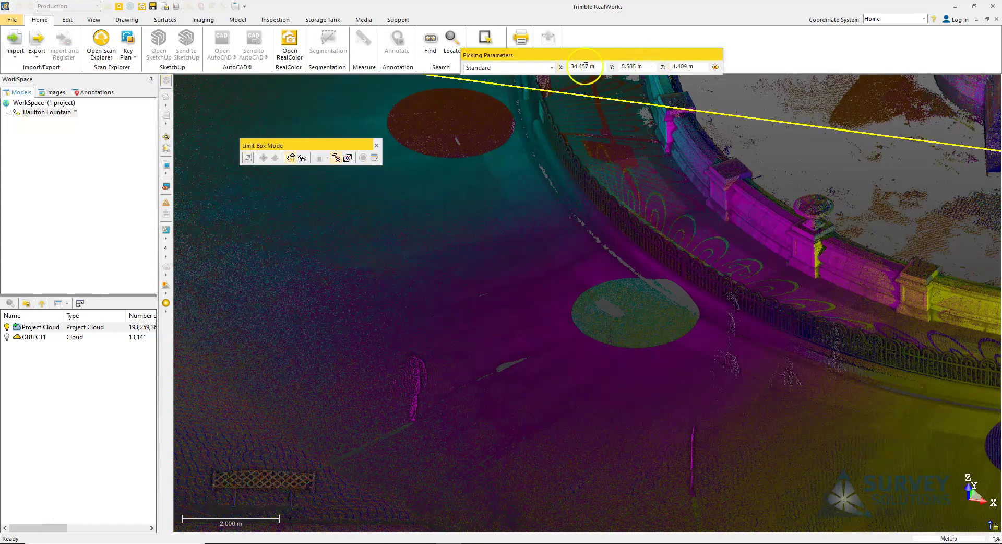
{"action": "left_click", "coordinate": [410, 381]}
{"action": "left_click", "coordinate": [412, 381]}
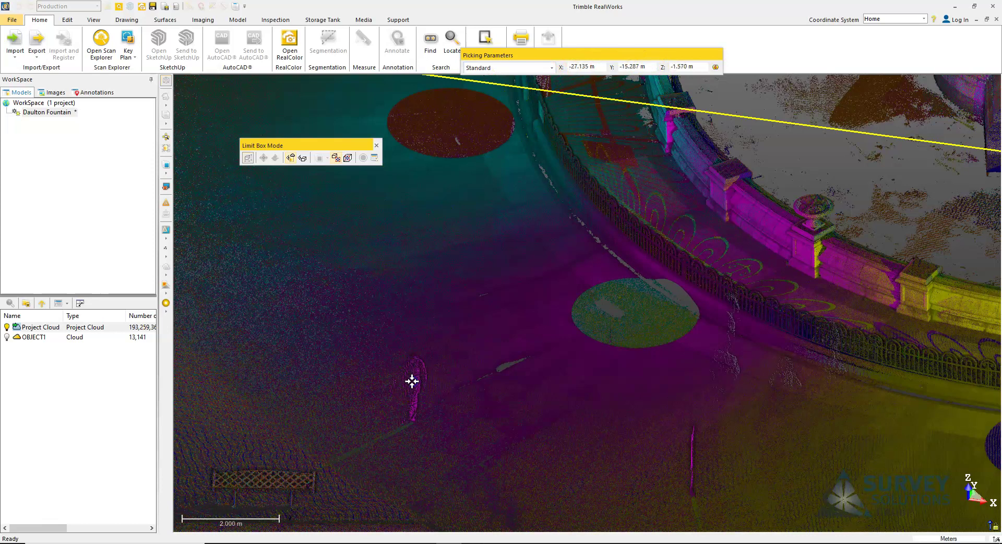
{"action": "left_click", "coordinate": [412, 381]}
Step: Resize the limit box into a thin upright slice enclosing only the standing figure and a strip of ground
{"action": "left_click_drag", "start_coordinate": [606, 334], "coordinate": [656, 258]}
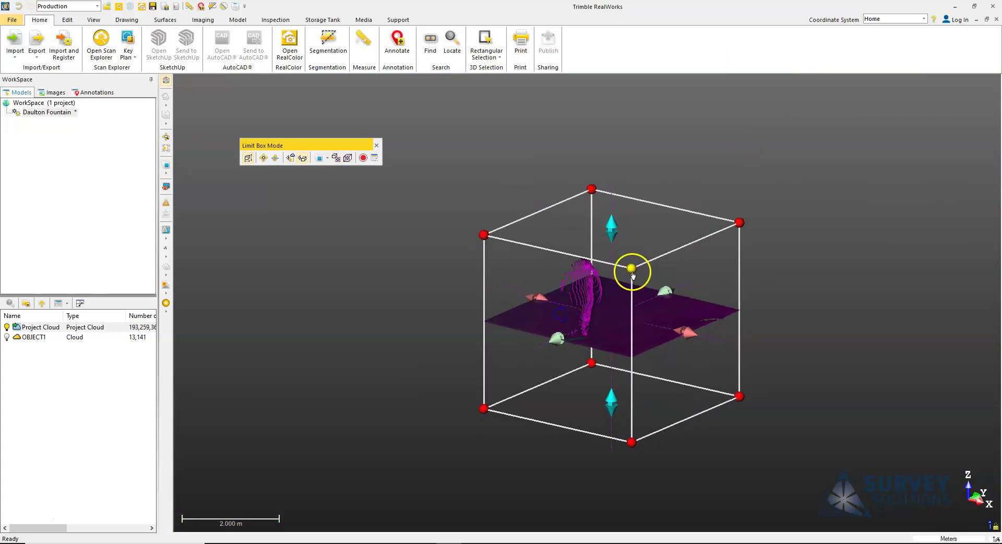
{"action": "scroll", "coordinate": [646, 259], "scroll_direction": "up", "scroll_amount": 5}
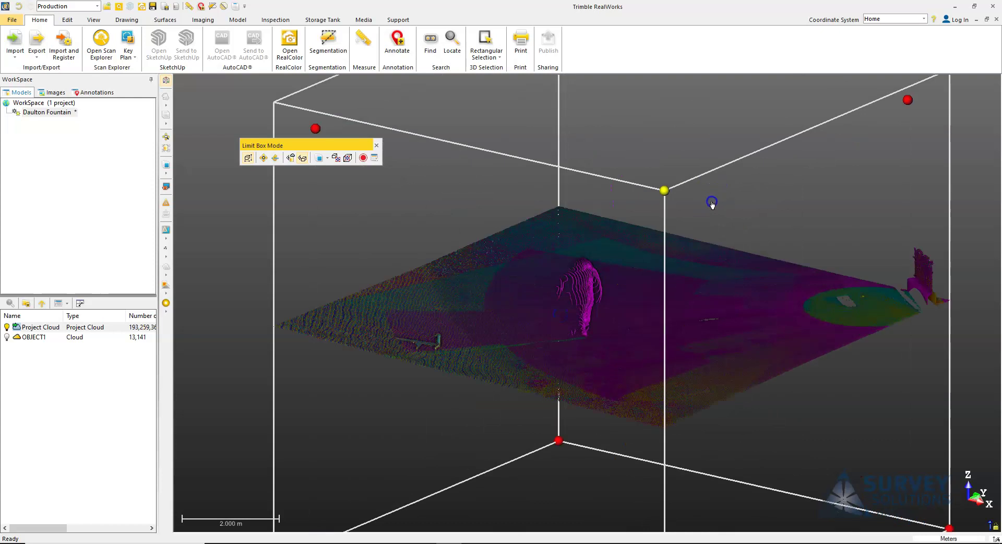
{"action": "scroll", "coordinate": [686, 233], "scroll_direction": "down", "scroll_amount": 3}
{"action": "left_click_drag", "start_coordinate": [761, 326], "coordinate": [650, 340]}
{"action": "left_click_drag", "start_coordinate": [688, 135], "coordinate": [694, 86]}
{"action": "left_click_drag", "start_coordinate": [828, 231], "coordinate": [681, 233]}
{"action": "left_click_drag", "start_coordinate": [666, 352], "coordinate": [530, 320]}
{"action": "left_click_drag", "start_coordinate": [811, 335], "coordinate": [753, 331]}
{"action": "middle_click_drag", "start_coordinate": [776, 334], "coordinate": [616, 332]}
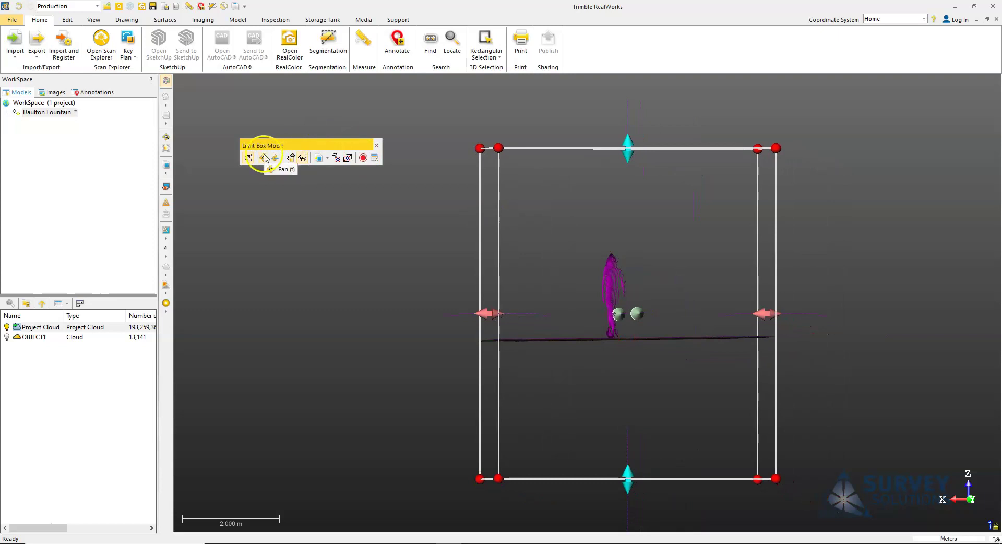
Step: Toggle the limit box's point filtering and its outline off and back on
{"action": "left_click", "coordinate": [291, 158]}
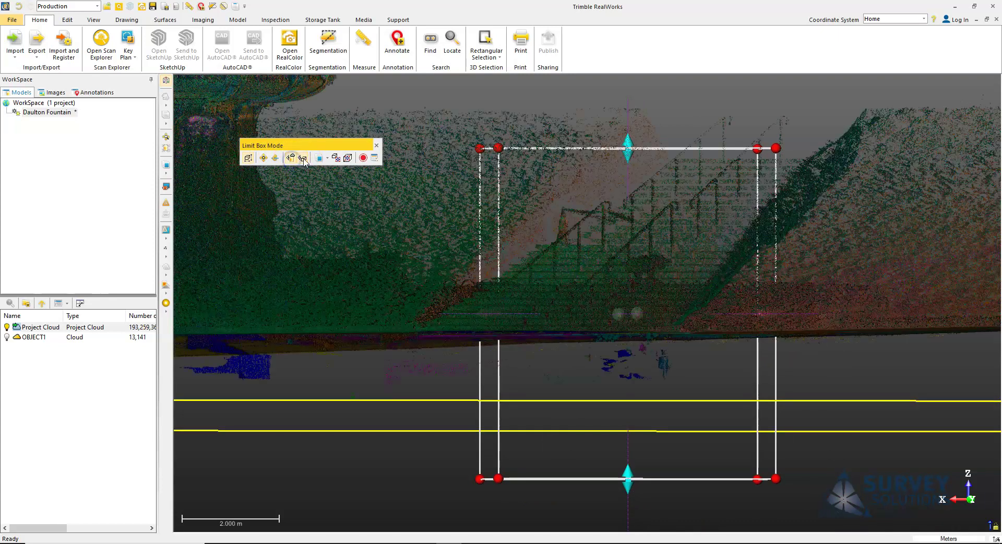
{"action": "left_click", "coordinate": [303, 158]}
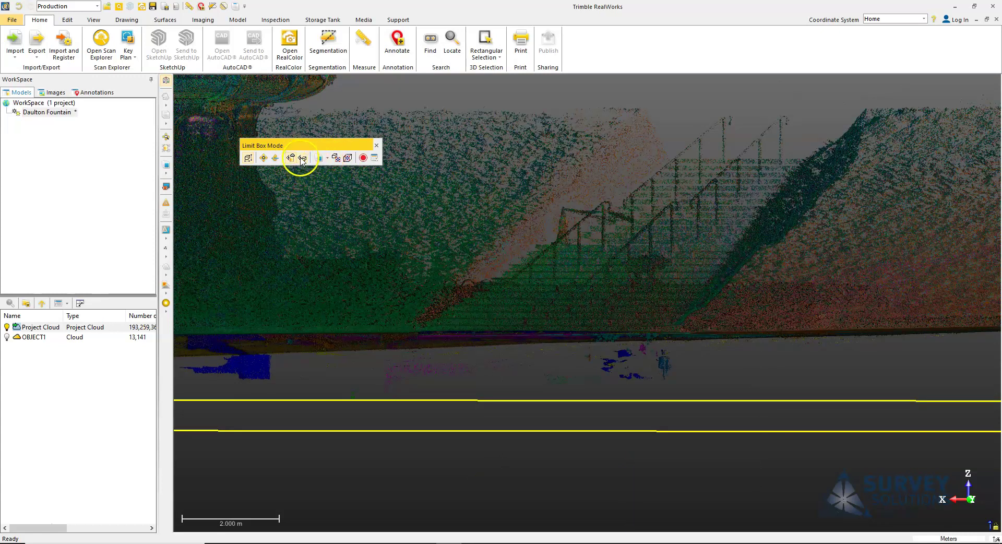
{"action": "left_click", "coordinate": [336, 158]}
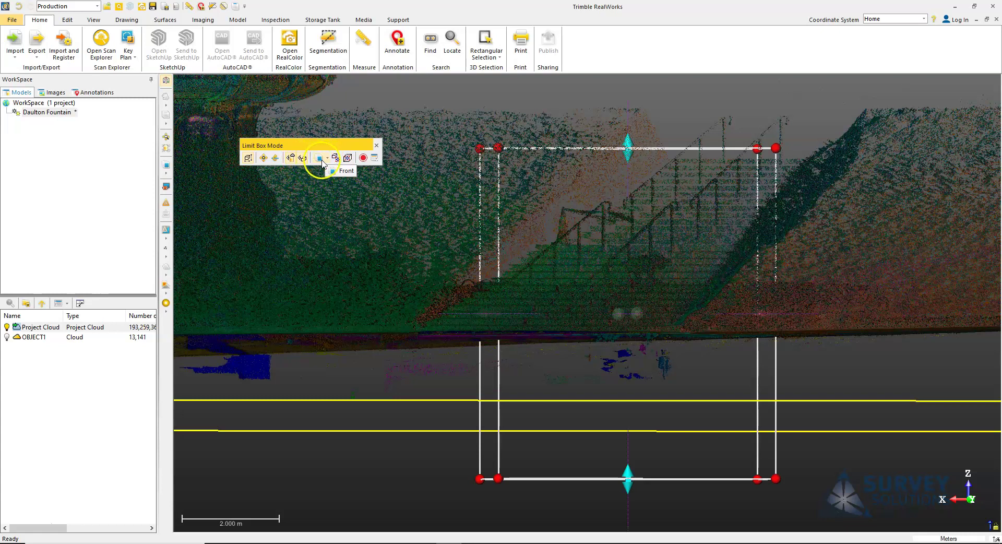
{"action": "left_click", "coordinate": [291, 158]}
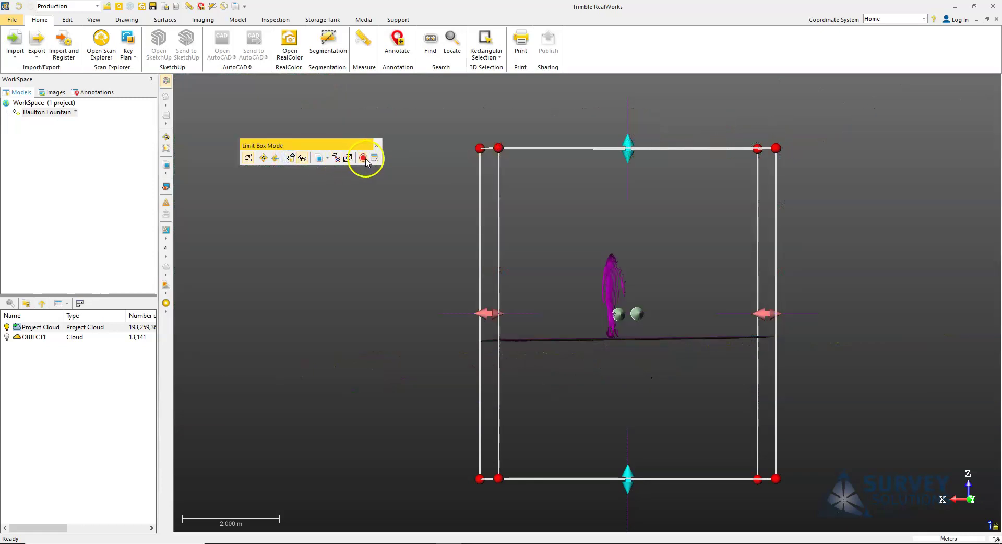
Step: Start Segmentation within the limit box and draw a rectangular fence around the standing figure, just above the ground
{"action": "left_click_drag", "start_coordinate": [603, 345], "coordinate": [590, 296]}
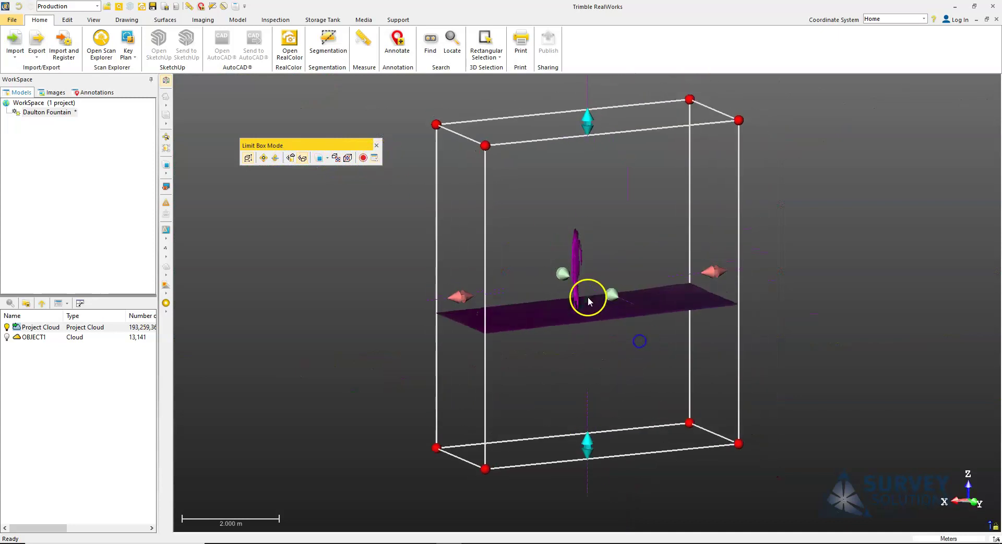
{"action": "scroll", "coordinate": [591, 296], "scroll_direction": "down", "scroll_amount": 3}
{"action": "middle_click_drag", "start_coordinate": [590, 296], "coordinate": [593, 310]}
{"action": "left_click", "coordinate": [326, 44]}
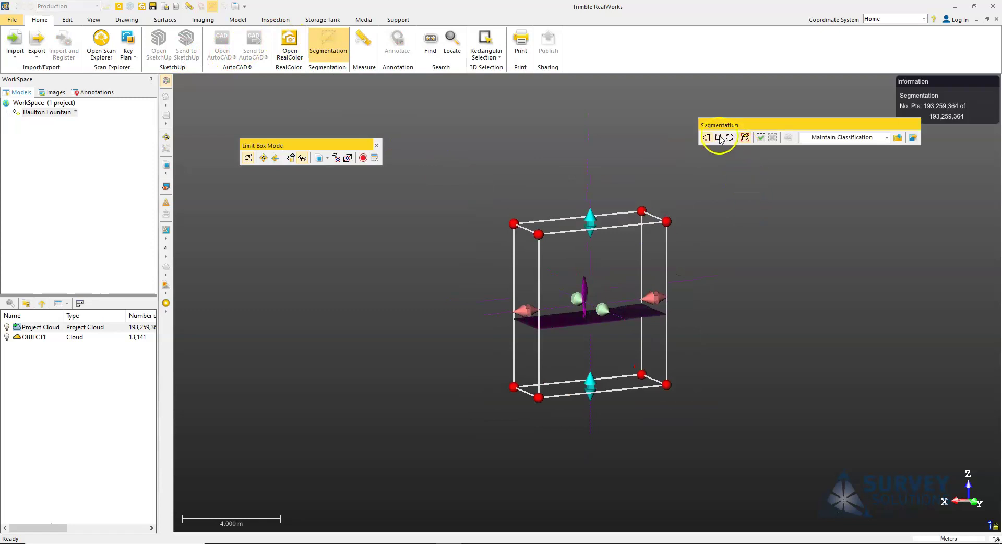
{"action": "scroll", "coordinate": [589, 307], "scroll_direction": "up", "scroll_amount": 5}
{"action": "left_click_drag", "start_coordinate": [561, 324], "coordinate": [781, 177]}
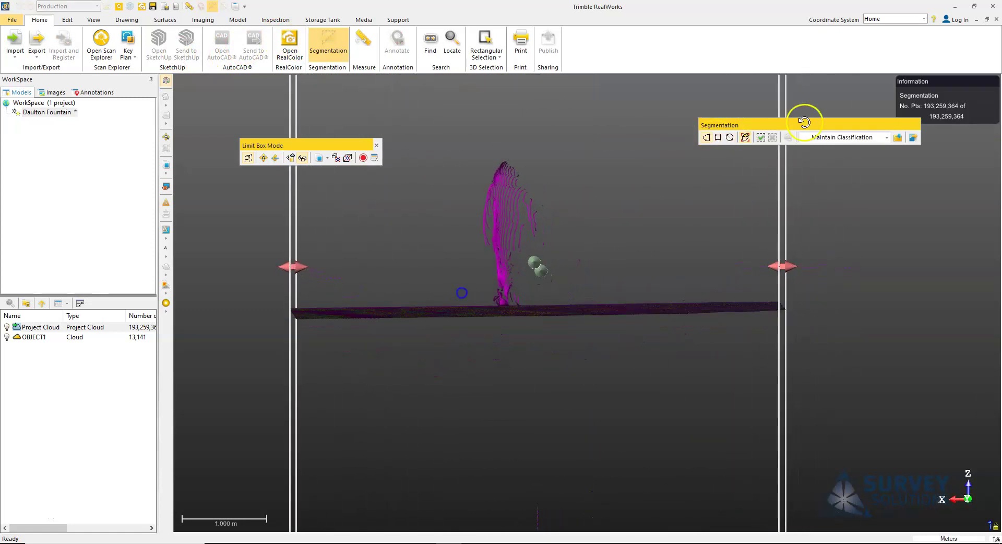
{"action": "left_click_drag", "start_coordinate": [441, 147], "coordinate": [582, 293]}
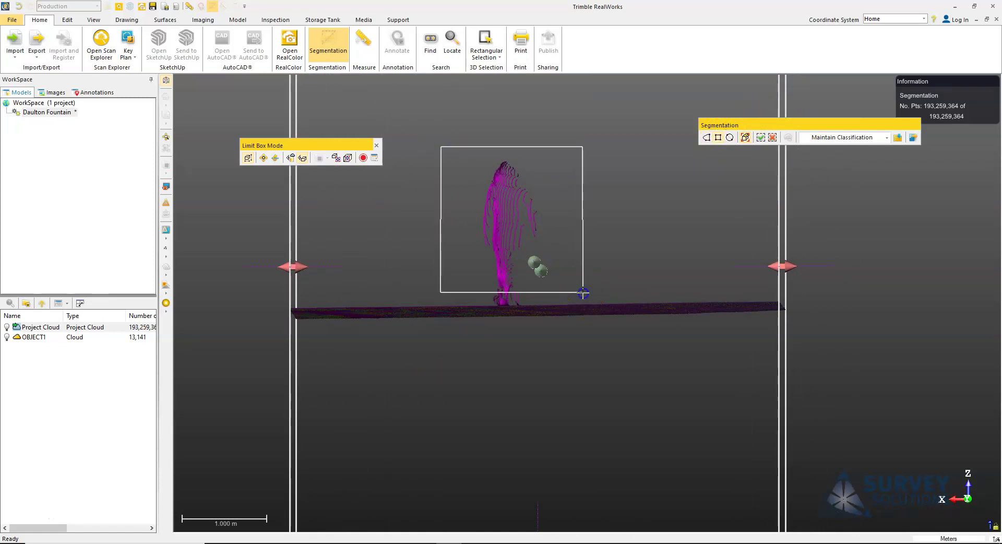
Step: Keep the points inside the fence, create a separate cloud of the standing figure, and close Segmentation and the limit box
{"action": "left_click", "coordinate": [761, 137]}
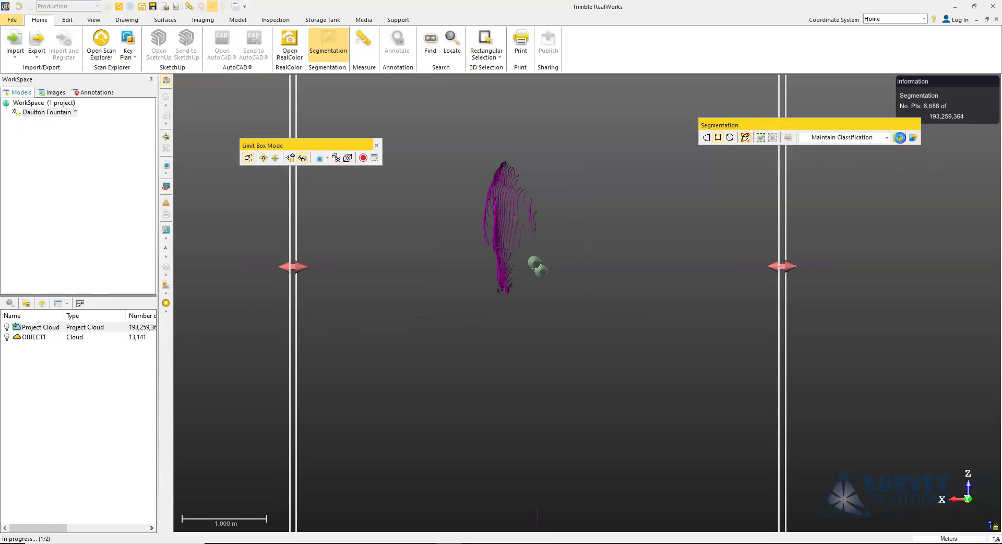
{"action": "left_click", "coordinate": [899, 137]}
{"action": "left_click", "coordinate": [914, 138]}
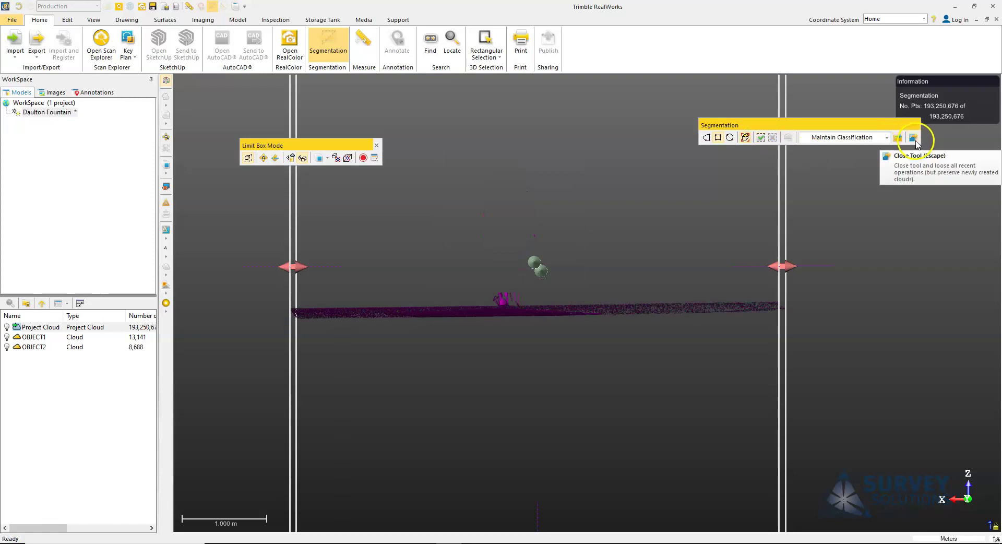
{"action": "left_click", "coordinate": [376, 368]}
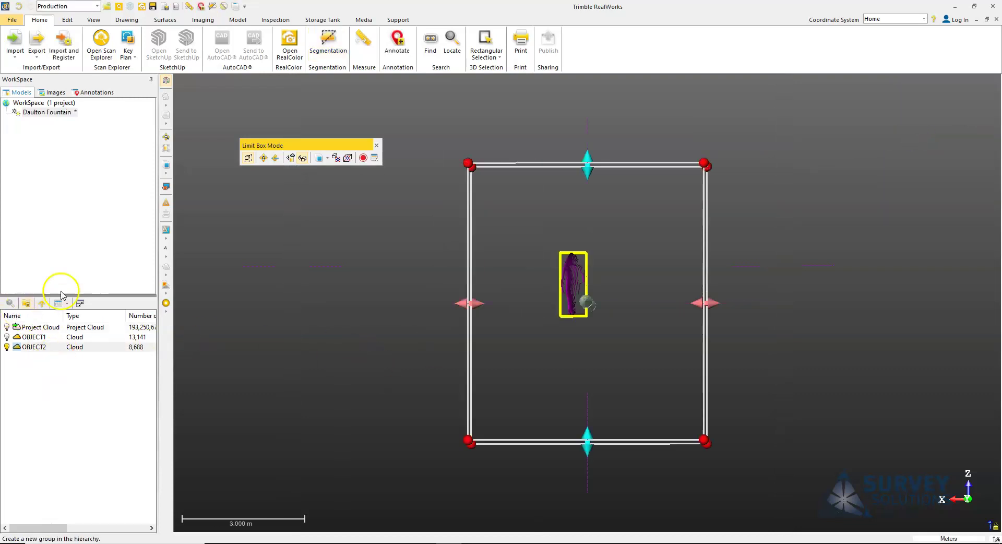
{"action": "left_click", "coordinate": [376, 146]}
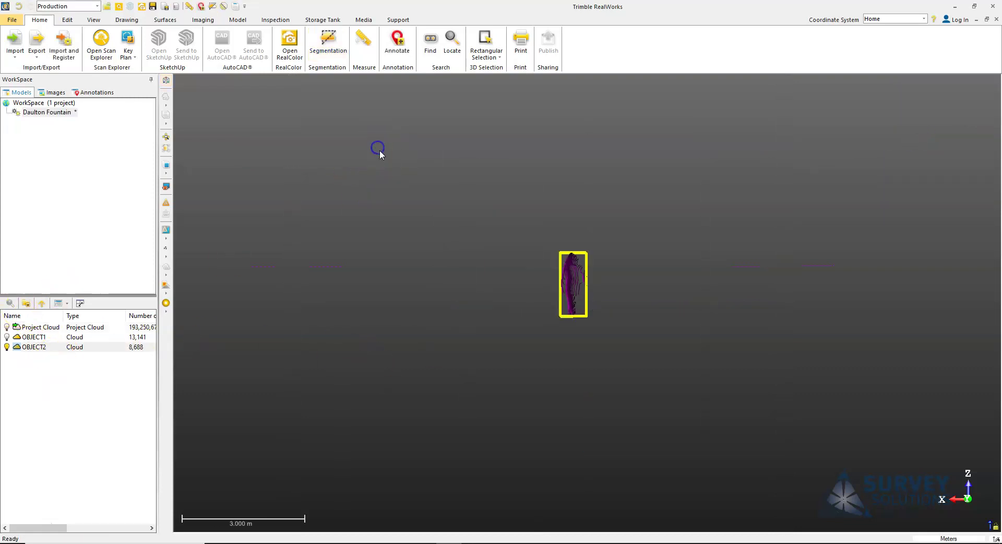
Step: Hide the extracted figure's cloud and display the Project Cloud around the fountain
{"action": "left_click", "coordinate": [7, 347]}
{"action": "left_click", "coordinate": [7, 327]}
{"action": "scroll", "coordinate": [560, 314], "scroll_direction": "down", "scroll_amount": 5}
{"action": "scroll", "coordinate": [594, 358], "scroll_direction": "up", "scroll_amount": 5}
{"action": "left_click_drag", "start_coordinate": [610, 355], "coordinate": [624, 381]}
{"action": "left_click_drag", "start_coordinate": [558, 361], "coordinate": [580, 371]}
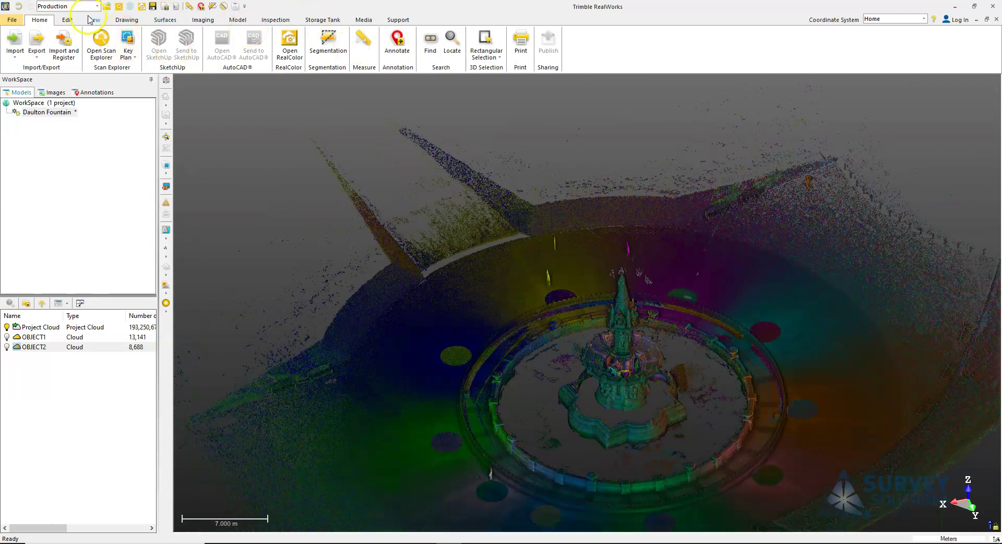
Step: Start Sampling on the Project Cloud and set the method to Random Sampling
{"action": "left_click", "coordinate": [63, 23]}
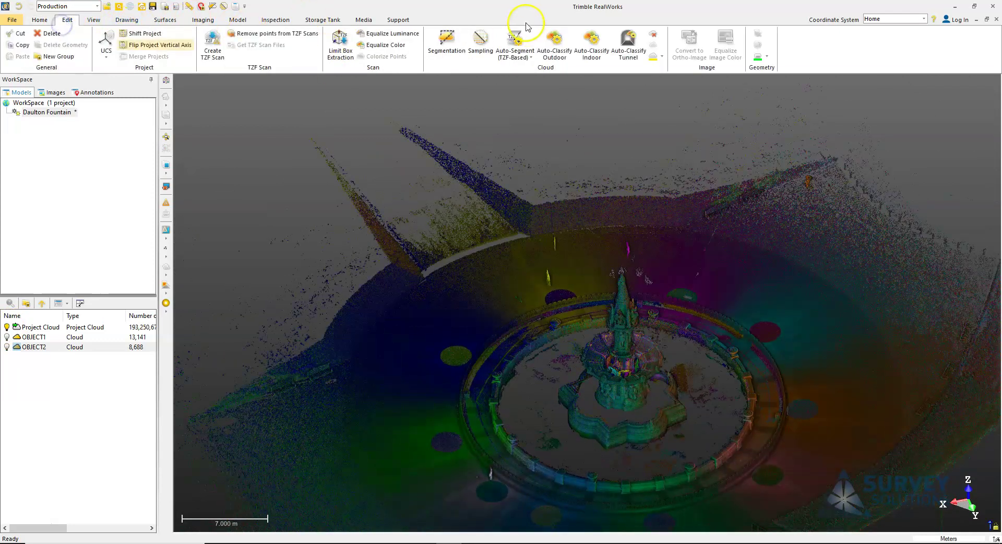
{"action": "left_click", "coordinate": [480, 42]}
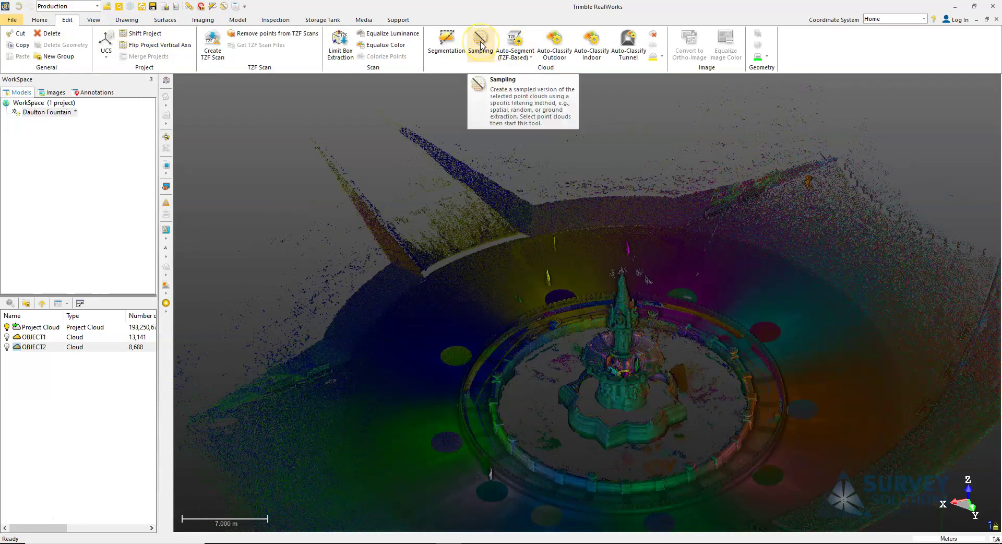
{"action": "left_click", "coordinate": [30, 326]}
{"action": "left_click", "coordinate": [484, 42]}
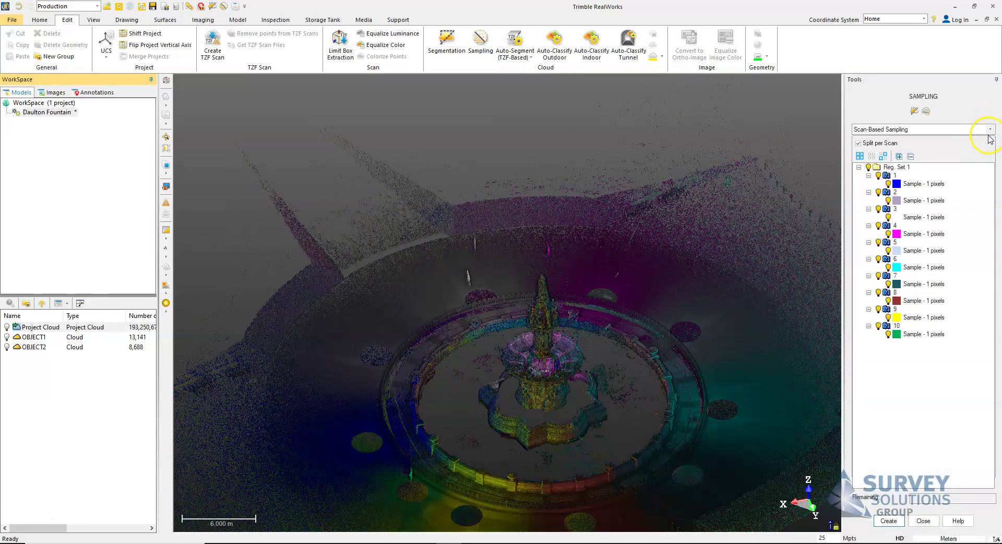
{"action": "left_click", "coordinate": [990, 128]}
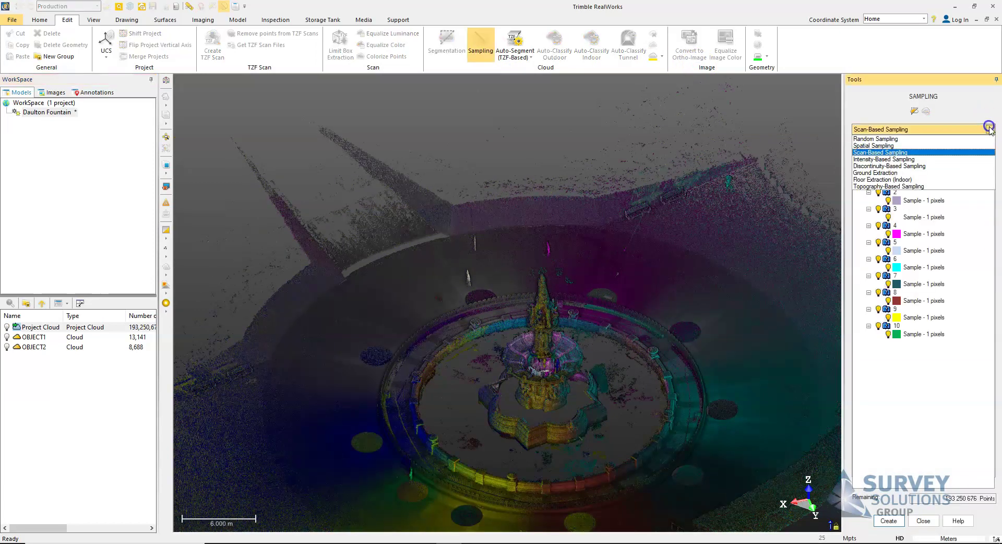
{"action": "left_click", "coordinate": [890, 140]}
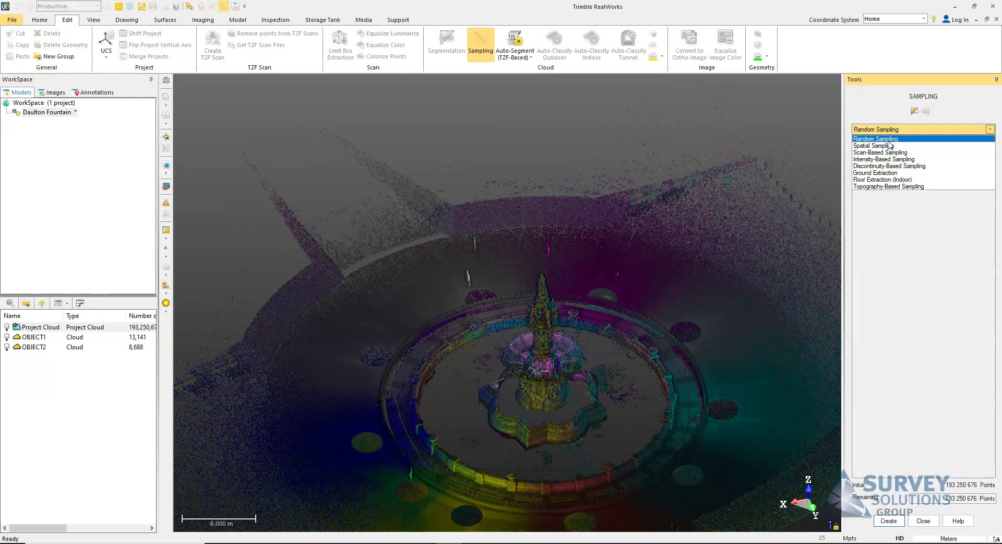
{"action": "left_click", "coordinate": [882, 139]}
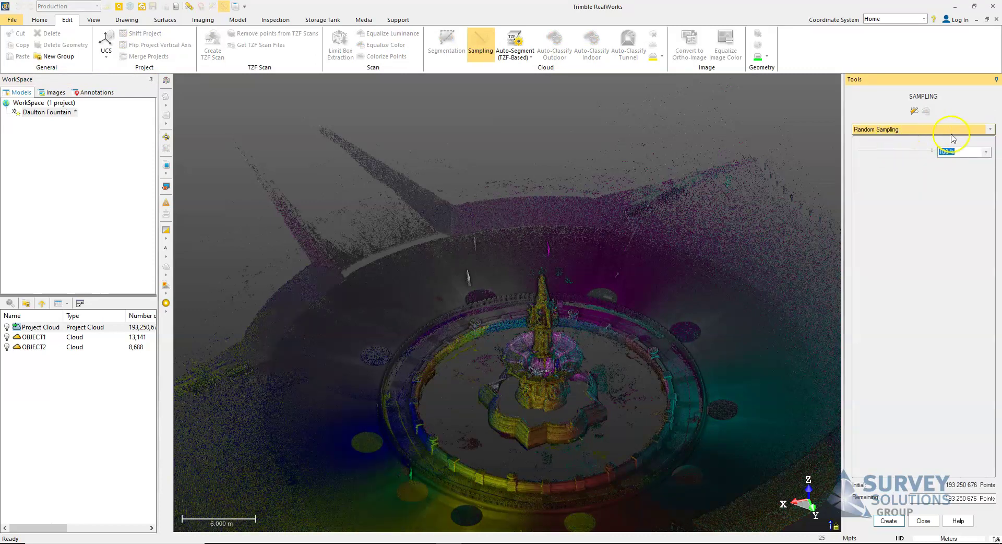
Step: Switch the sampling method to Spatial Sampling
{"action": "left_click", "coordinate": [991, 130]}
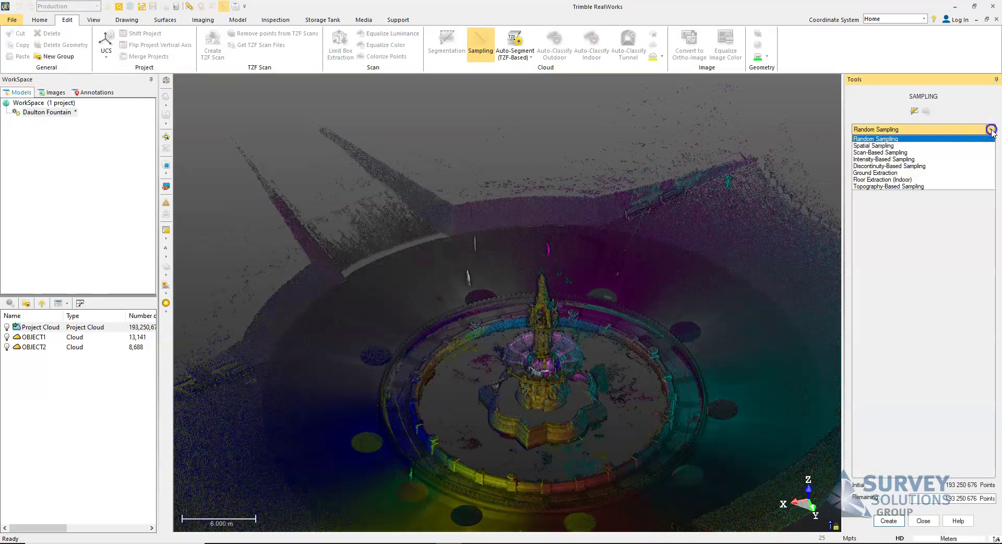
{"action": "left_click", "coordinate": [890, 146]}
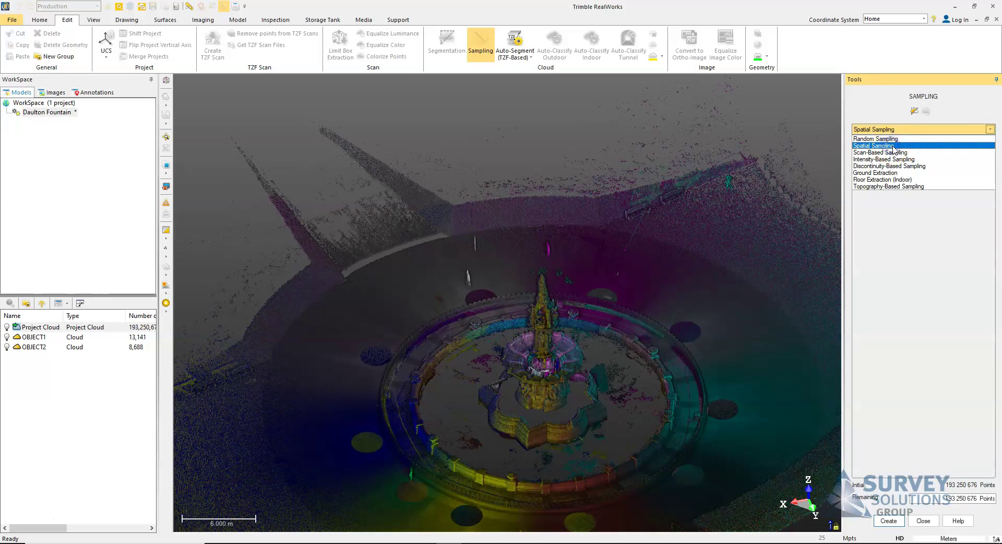
{"action": "left_click", "coordinate": [894, 145]}
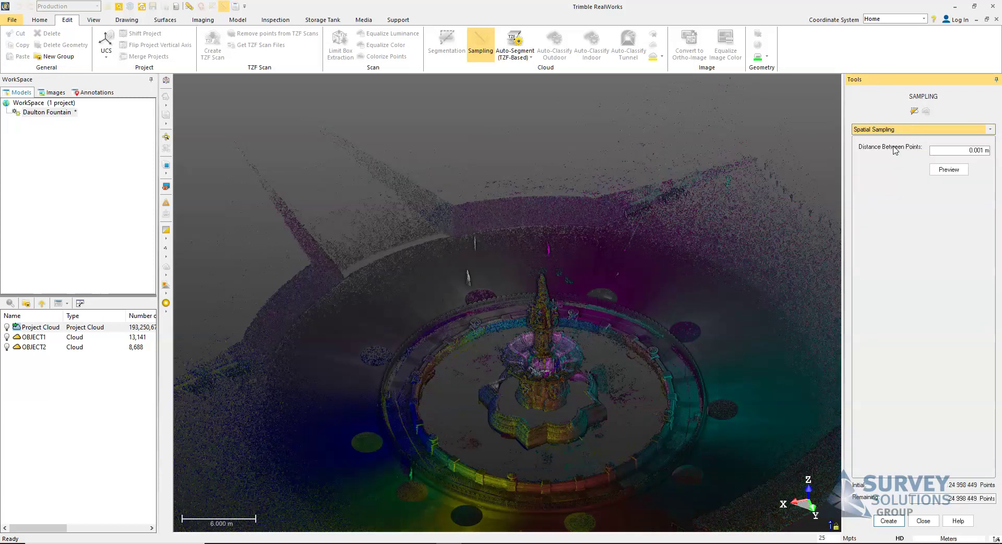
Step: Switch to Scan-Based Sampling, isolate the points of scan 1, and turn all scans of Reg. Set 1 back on
{"action": "left_click", "coordinate": [990, 130]}
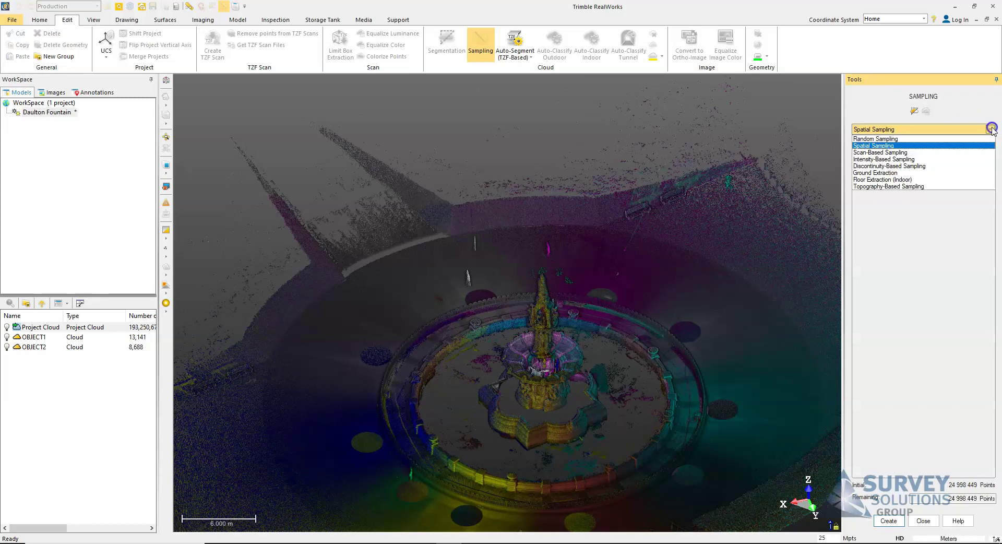
{"action": "left_click", "coordinate": [901, 153]}
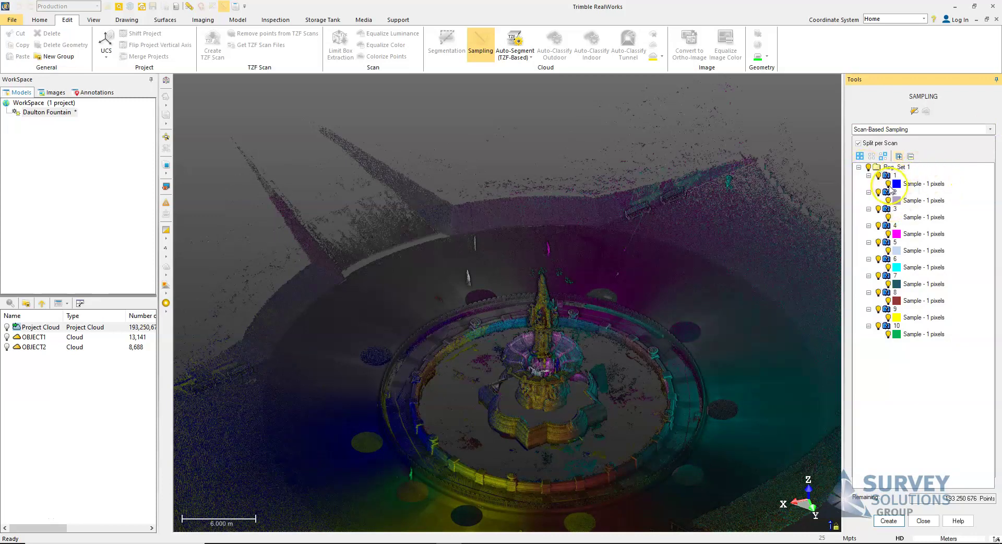
{"action": "left_click", "coordinate": [868, 167]}
{"action": "left_click", "coordinate": [878, 176]}
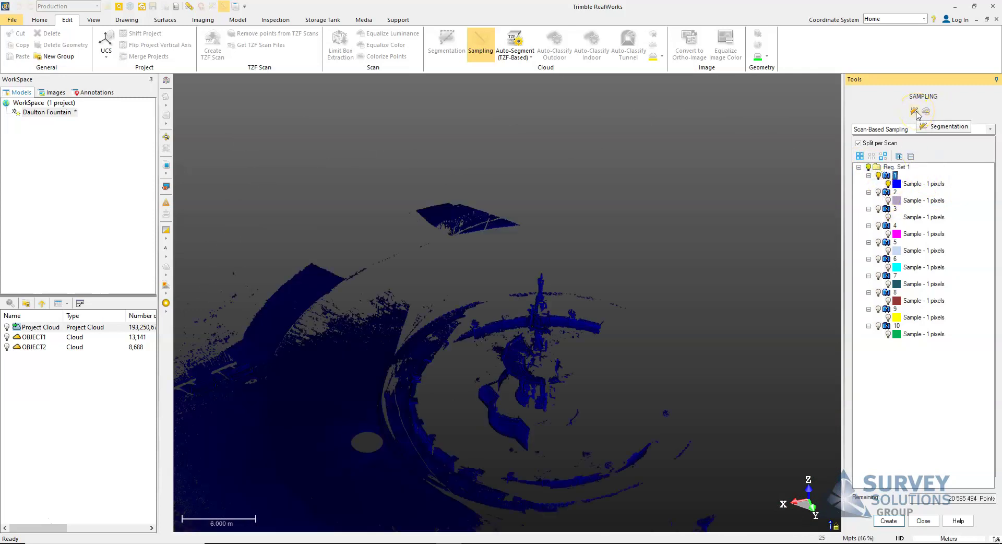
{"action": "left_click", "coordinate": [878, 176]}
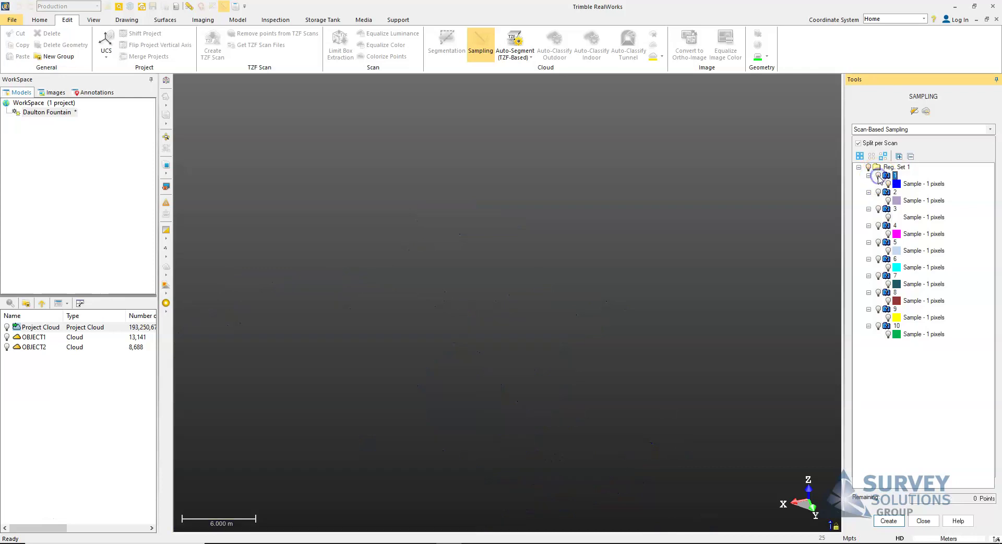
{"action": "left_click", "coordinate": [868, 167]}
{"action": "left_click", "coordinate": [895, 167]}
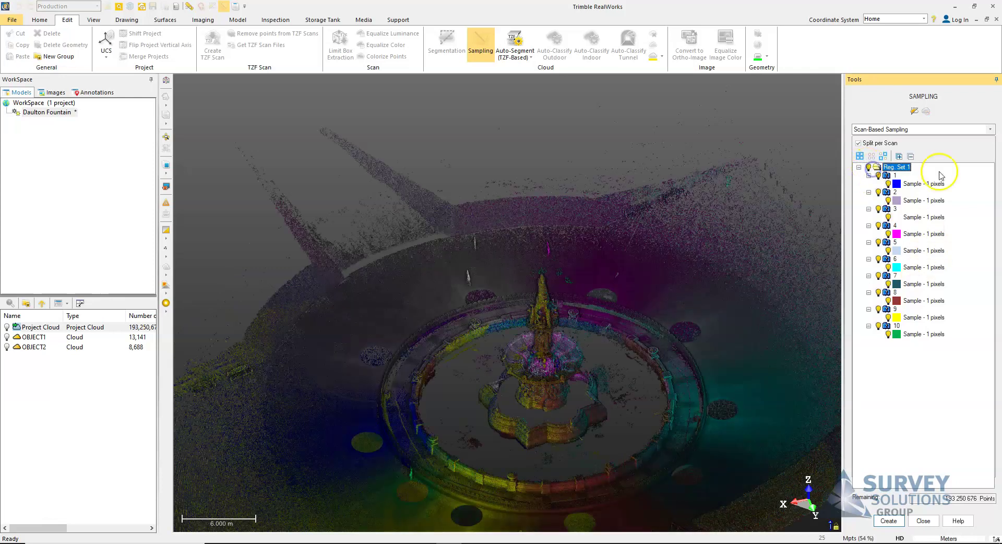
{"action": "left_click", "coordinate": [888, 521]}
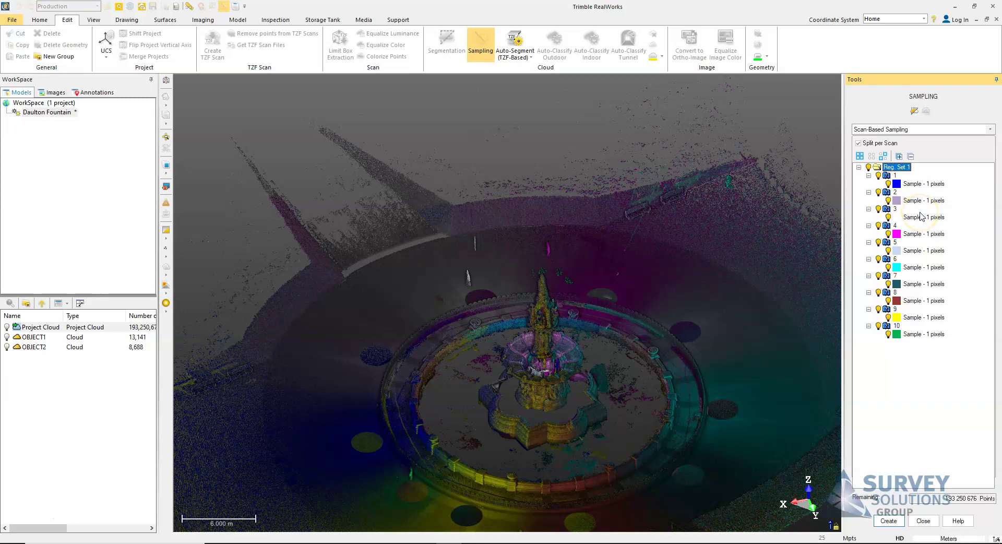
{"action": "left_click", "coordinate": [889, 521]}
Step: Switch to Intensity-Based Sampling and limit the intensity range to 21–139
{"action": "left_click", "coordinate": [990, 130]}
{"action": "left_click", "coordinate": [898, 159]}
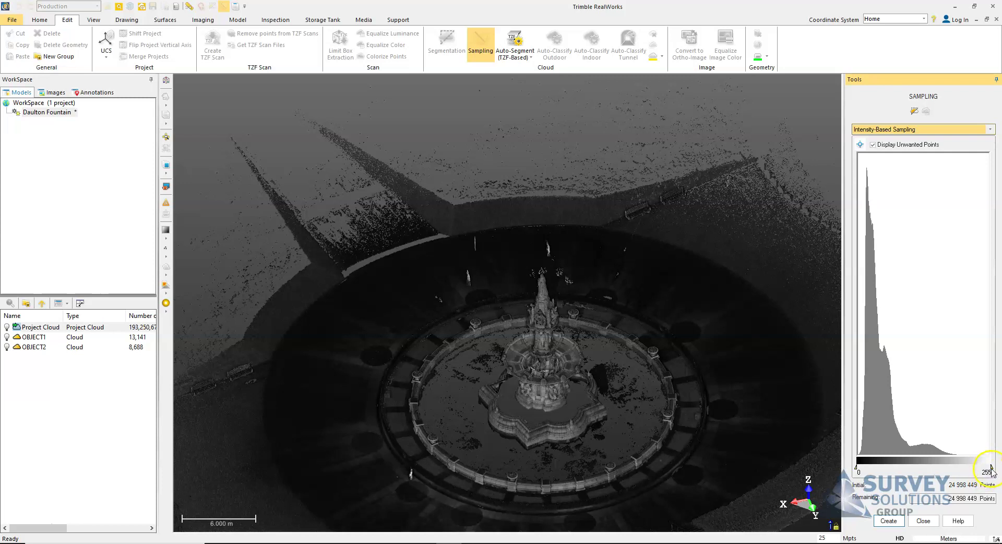
{"action": "left_click_drag", "start_coordinate": [991, 470], "coordinate": [986, 469]}
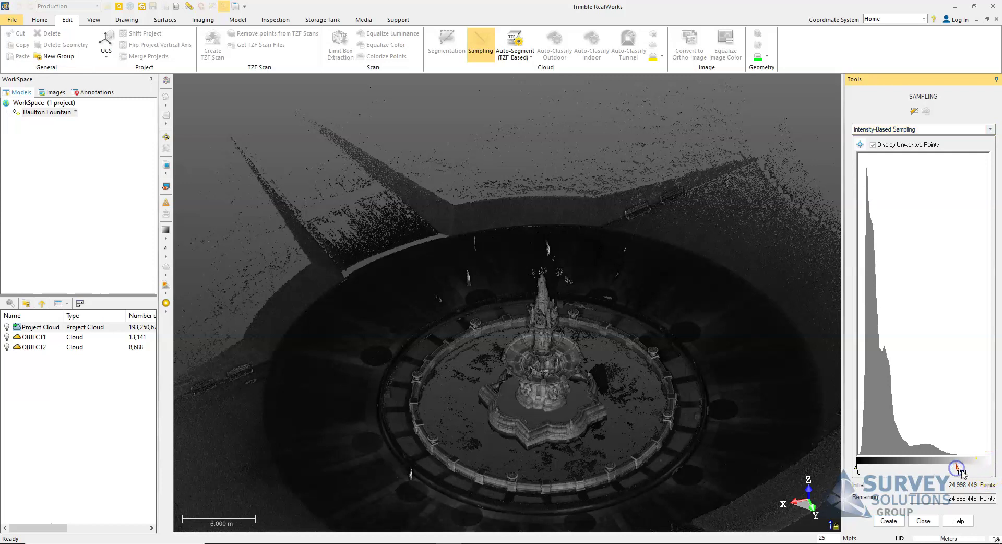
{"action": "left_click_drag", "start_coordinate": [959, 469], "coordinate": [932, 473]}
{"action": "left_click", "coordinate": [857, 471]}
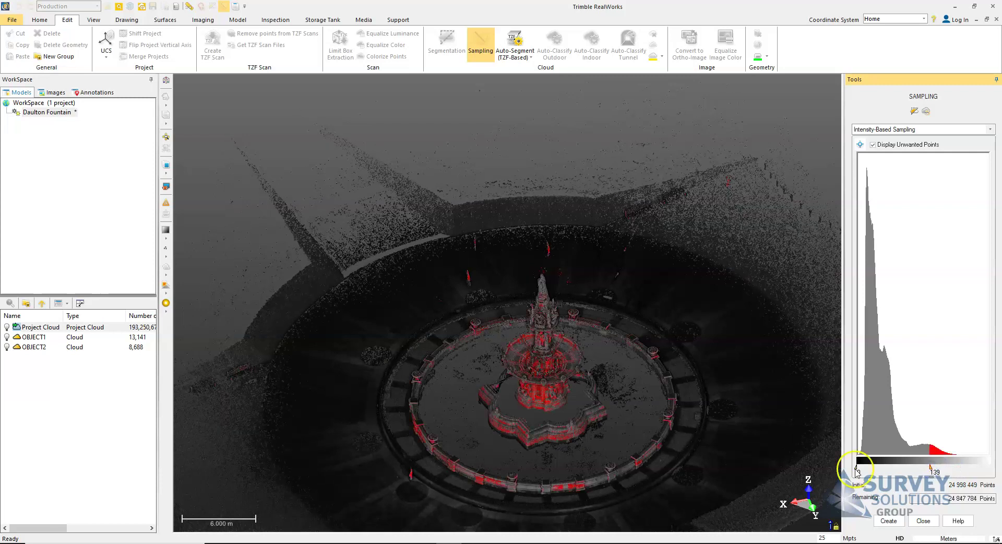
{"action": "left_click", "coordinate": [857, 471]}
{"action": "left_click", "coordinate": [857, 471]}
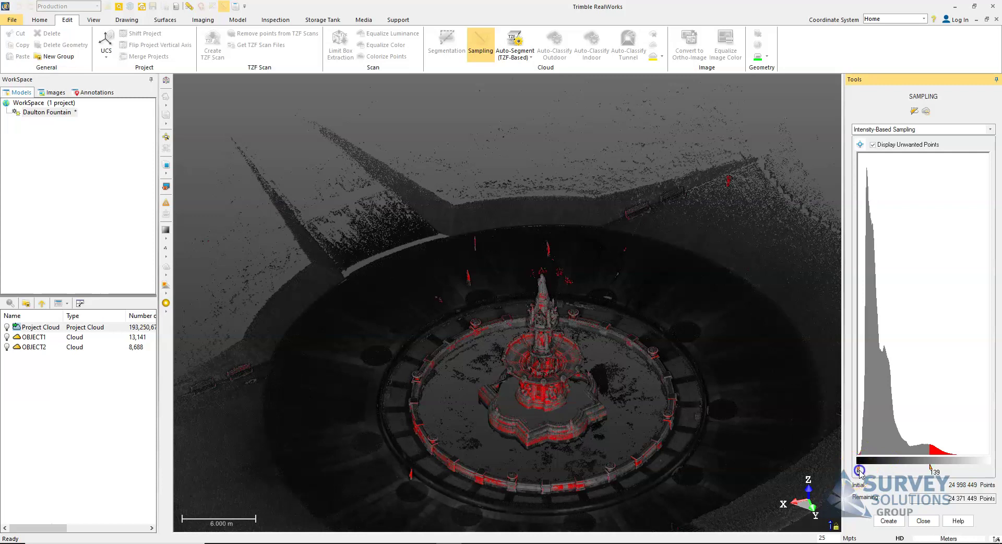
{"action": "left_click_drag", "start_coordinate": [861, 471], "coordinate": [868, 472]}
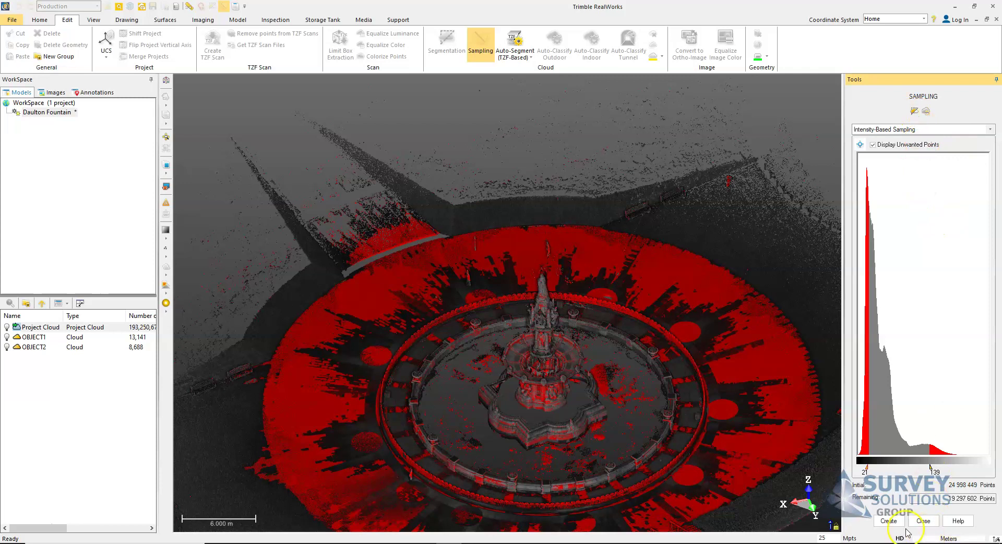
Step: Switch the sampling method to Discontinuity-Based Sampling
{"action": "left_click", "coordinate": [990, 130]}
{"action": "left_click", "coordinate": [924, 166]}
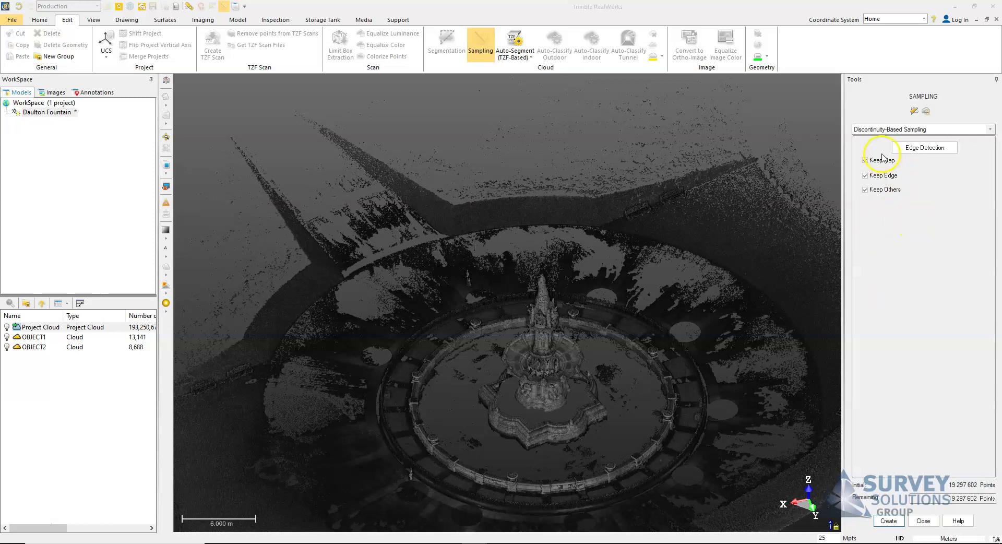
{"action": "left_click", "coordinate": [966, 130]}
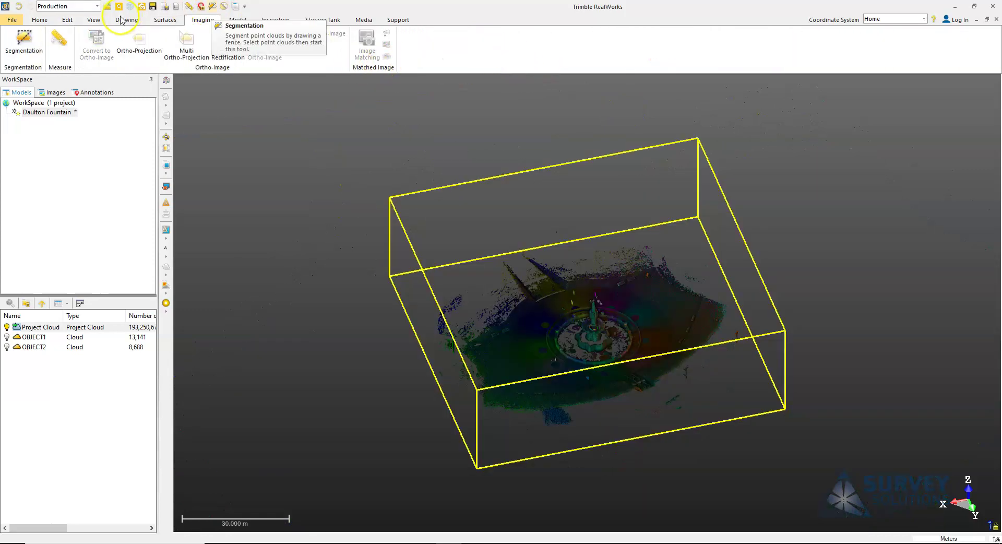
Step: Run Auto-Segment Moving Objects on the Project Cloud and accept both the start and completion messages
{"action": "left_click", "coordinate": [68, 20]}
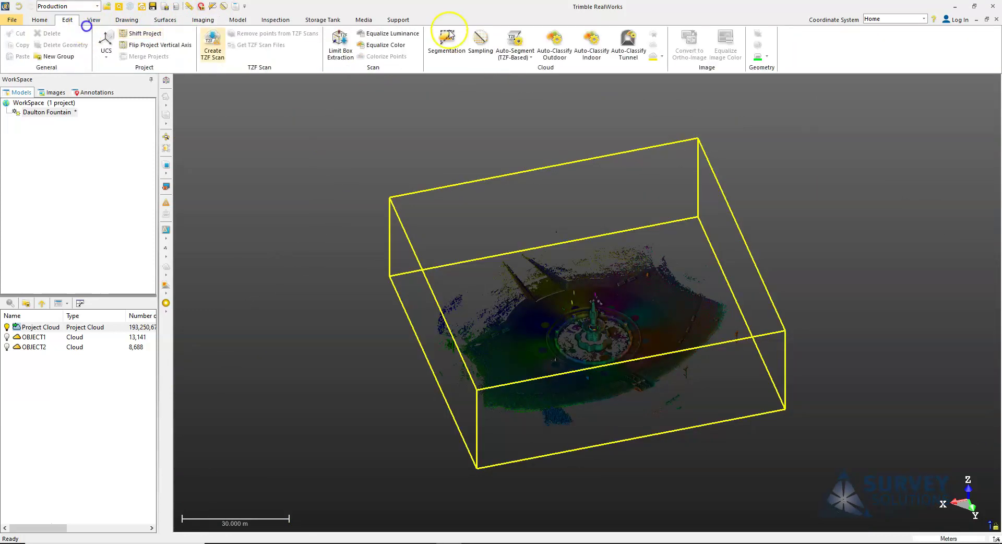
{"action": "left_click", "coordinate": [518, 57]}
{"action": "left_click", "coordinate": [525, 72]}
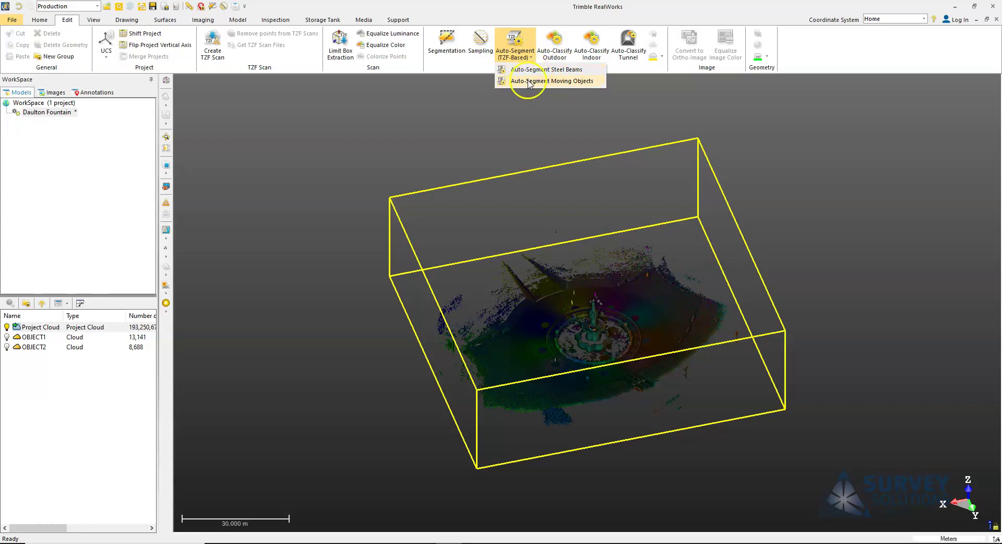
{"action": "left_click", "coordinate": [568, 82]}
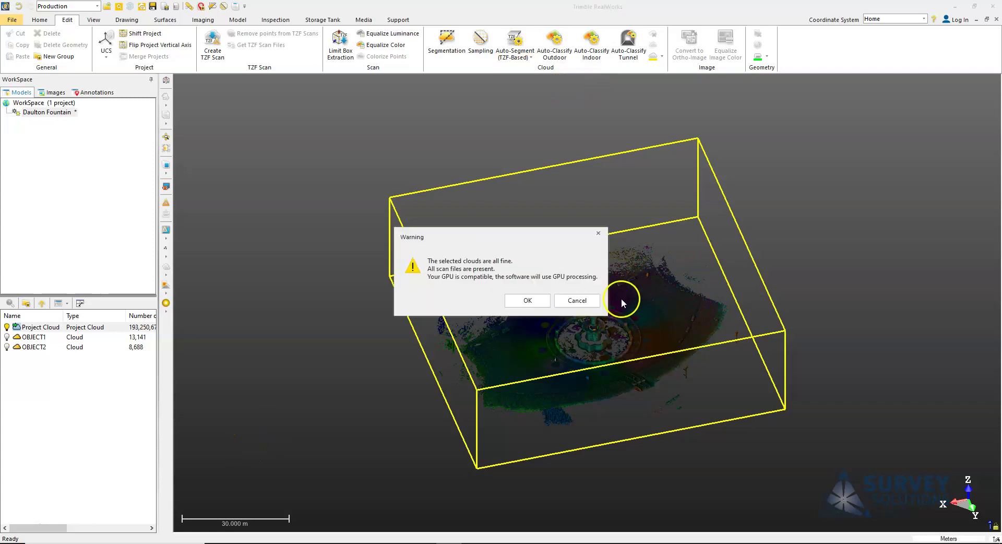
{"action": "left_click_drag", "start_coordinate": [515, 232], "coordinate": [575, 225]}
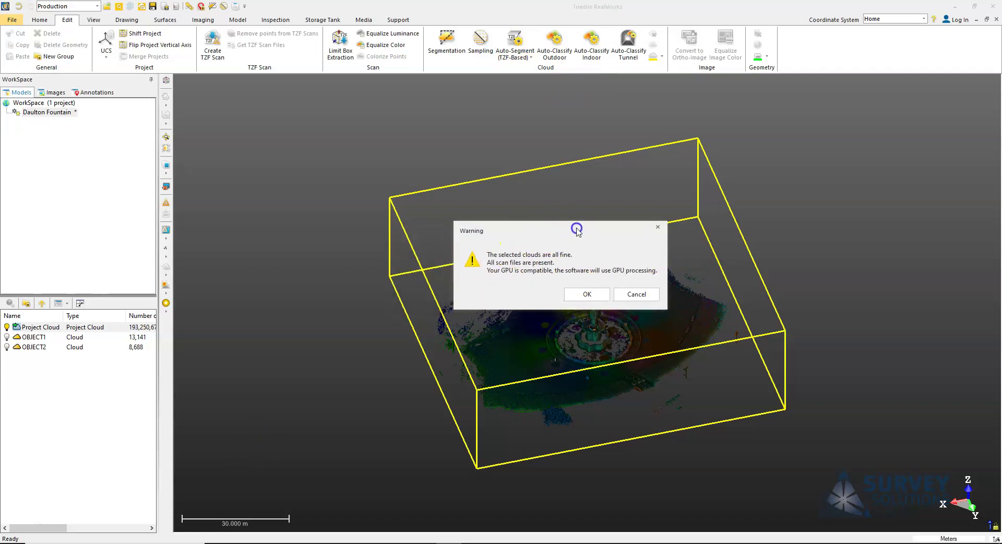
{"action": "left_click", "coordinate": [588, 293]}
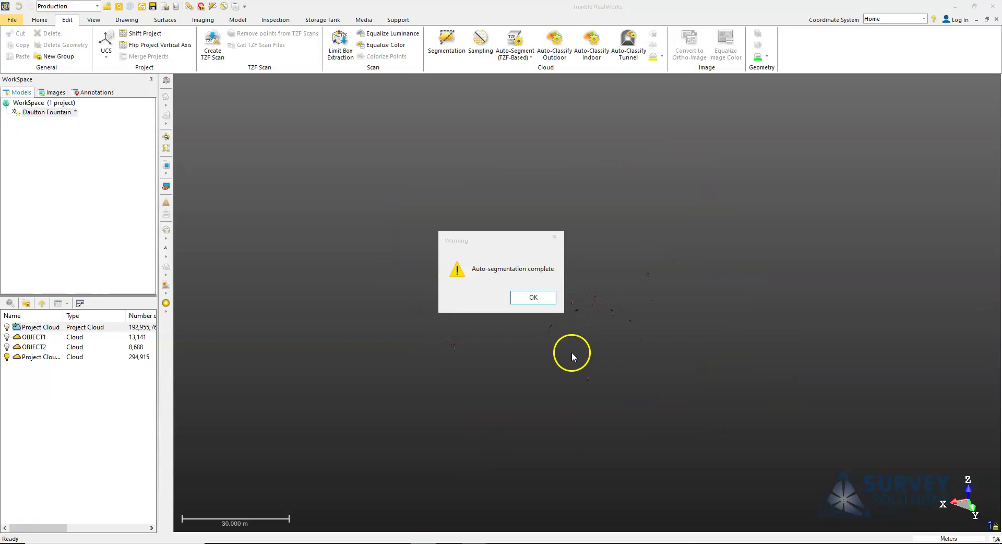
{"action": "left_click_drag", "start_coordinate": [493, 235], "coordinate": [505, 242]}
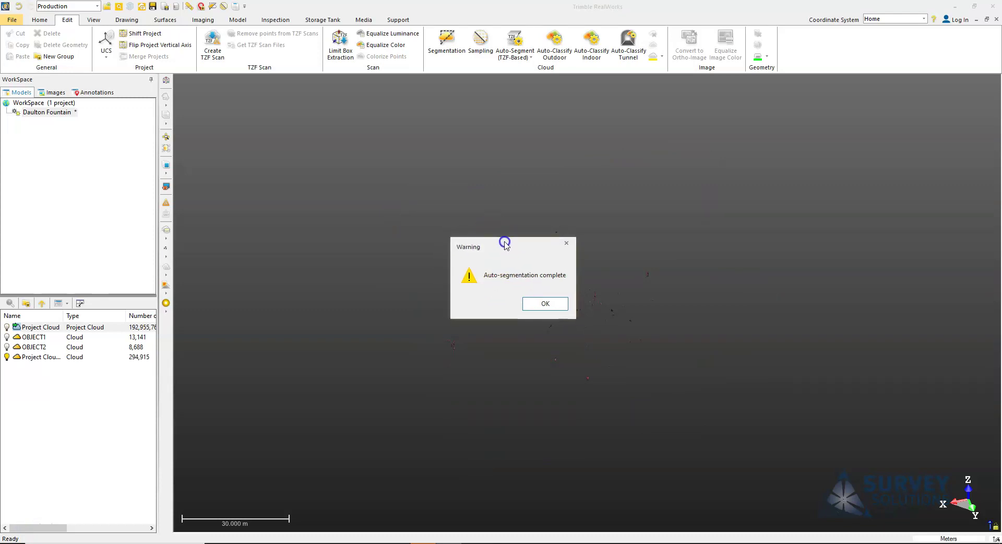
{"action": "left_click", "coordinate": [546, 304]}
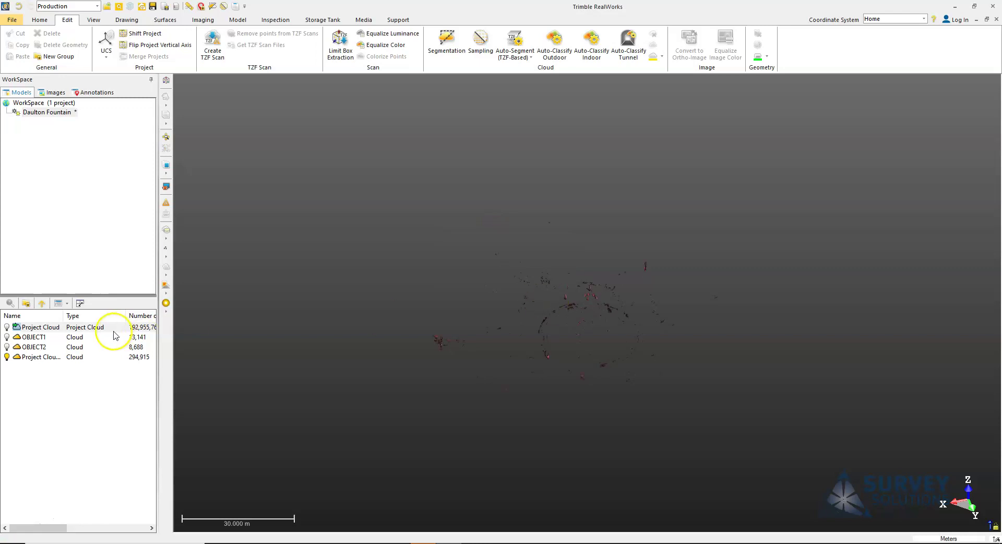
Step: Examine the auto-segmented moving-objects cloud from several angles and distances
{"action": "scroll", "coordinate": [582, 344], "scroll_direction": "up", "scroll_amount": 5}
{"action": "left_click_drag", "start_coordinate": [584, 349], "coordinate": [637, 332]}
{"action": "scroll", "coordinate": [477, 379], "scroll_direction": "up", "scroll_amount": 3}
{"action": "middle_click_drag", "start_coordinate": [474, 378], "coordinate": [575, 349]}
{"action": "middle_click_drag", "start_coordinate": [680, 233], "coordinate": [628, 328]}
{"action": "left_click_drag", "start_coordinate": [610, 328], "coordinate": [668, 320]}
{"action": "middle_click_drag", "start_coordinate": [540, 320], "coordinate": [628, 360]}
{"action": "scroll", "coordinate": [567, 322], "scroll_direction": "up", "scroll_amount": 3}
{"action": "left_click_drag", "start_coordinate": [565, 328], "coordinate": [597, 332]}
{"action": "left_click_drag", "start_coordinate": [643, 334], "coordinate": [680, 346]}
{"action": "scroll", "coordinate": [579, 346], "scroll_direction": "down", "scroll_amount": 5}
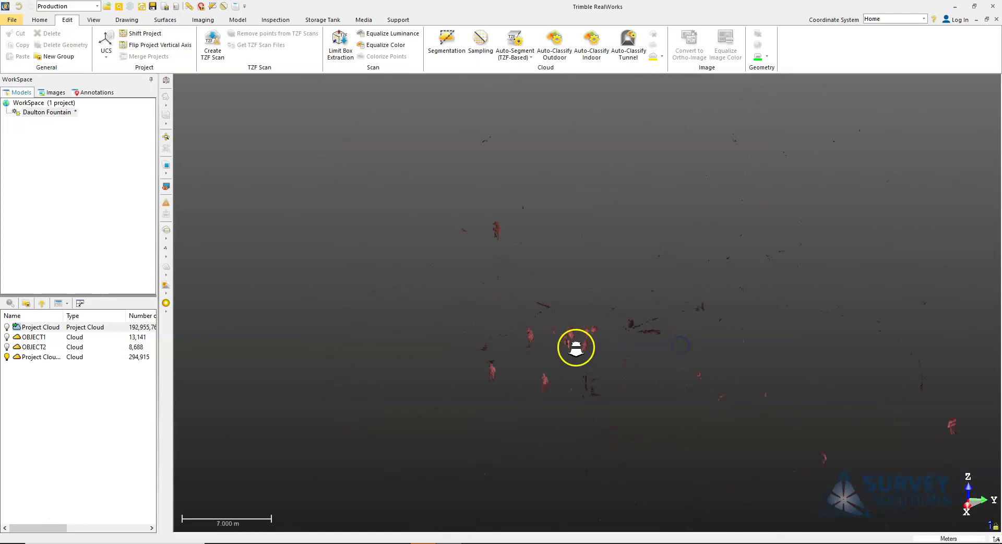
Step: Hide the auto-segmented moving-objects cloud and display the full Project Cloud with the whole fountain site in view
{"action": "left_click", "coordinate": [7, 358]}
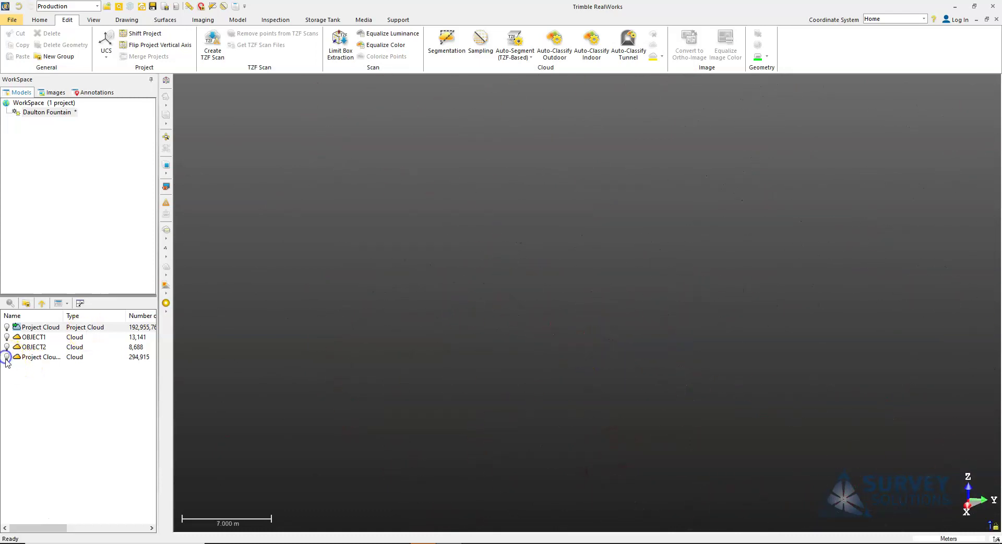
{"action": "left_click", "coordinate": [7, 327]}
{"action": "scroll", "coordinate": [592, 329], "scroll_direction": "down", "scroll_amount": 3}
{"action": "scroll", "coordinate": [554, 345], "scroll_direction": "up", "scroll_amount": 1}
{"action": "scroll", "coordinate": [564, 341], "scroll_direction": "up", "scroll_amount": 8}
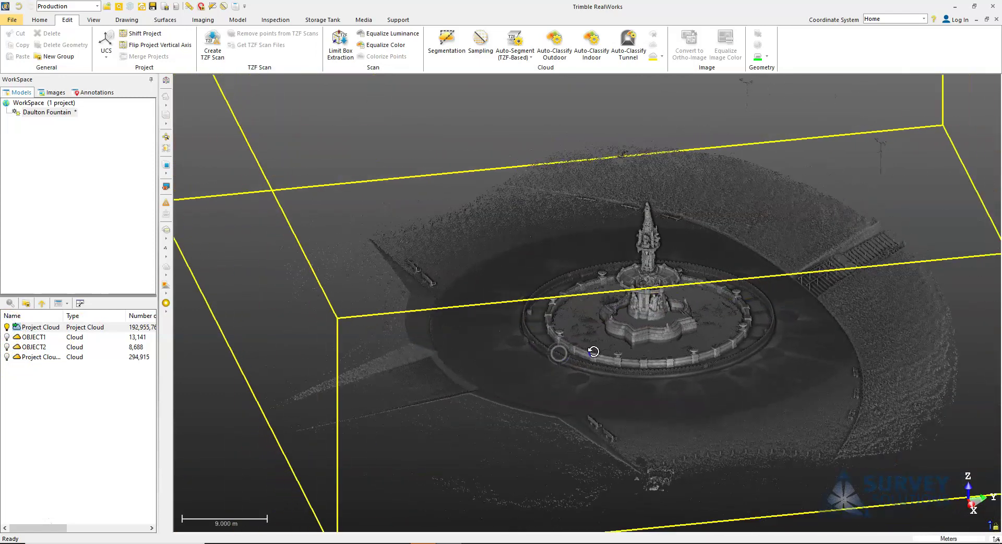
{"action": "left_click_drag", "start_coordinate": [704, 358], "coordinate": [588, 376]}
{"action": "middle_click_drag", "start_coordinate": [589, 376], "coordinate": [599, 365]}
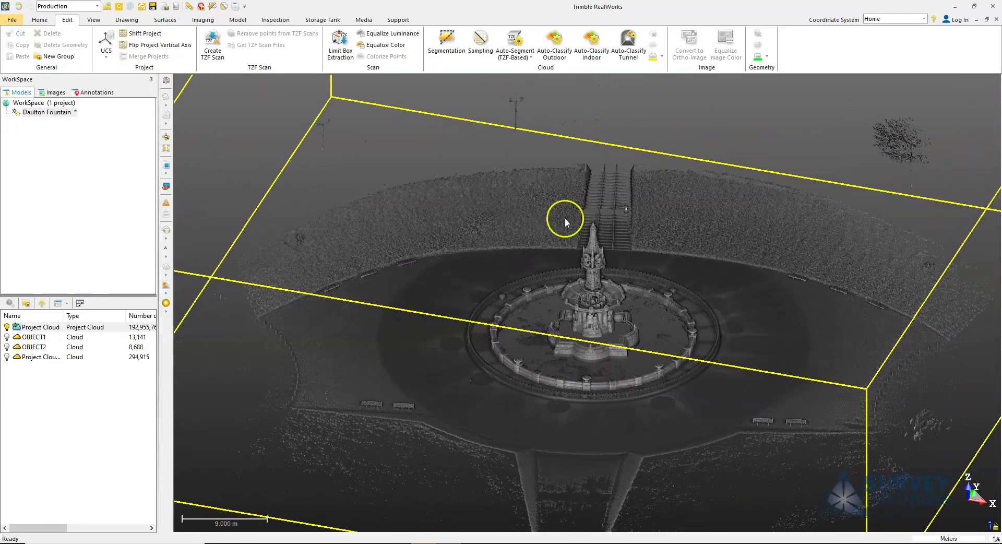
{"action": "scroll", "coordinate": [544, 338], "scroll_direction": "down", "scroll_amount": 2}
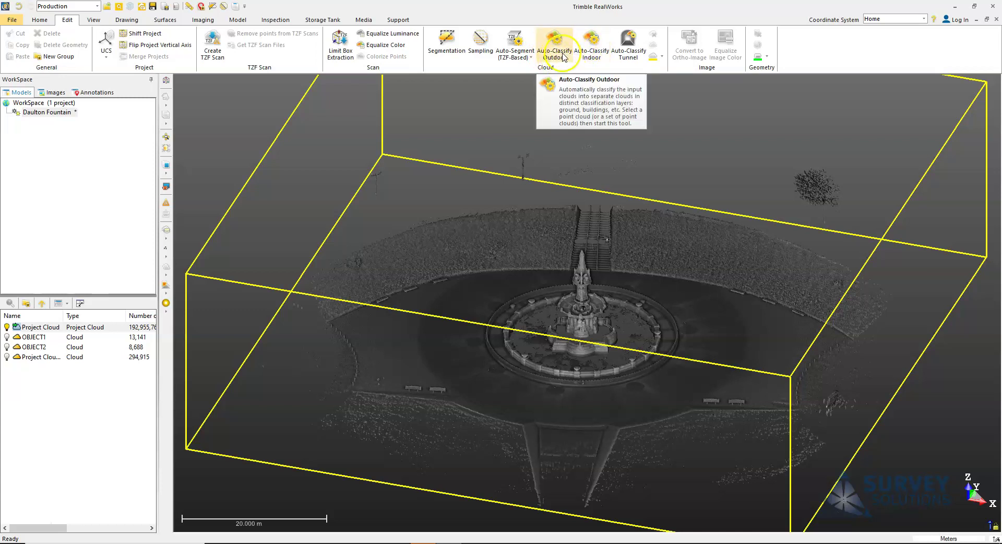
Step: Run Auto-Classify Outdoor on the Project Cloud, extracting only the Ground class
{"action": "left_click", "coordinate": [631, 48]}
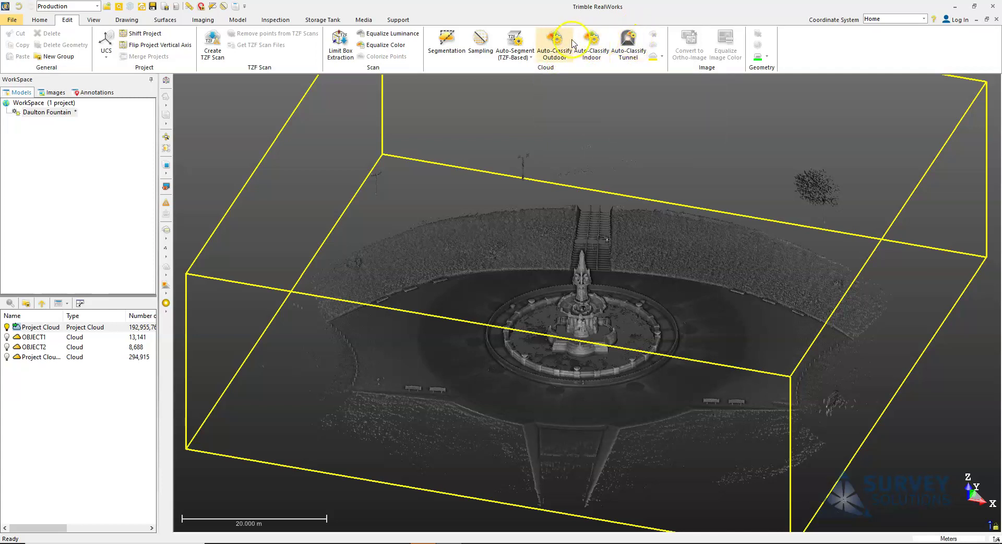
{"action": "left_click", "coordinate": [559, 52]}
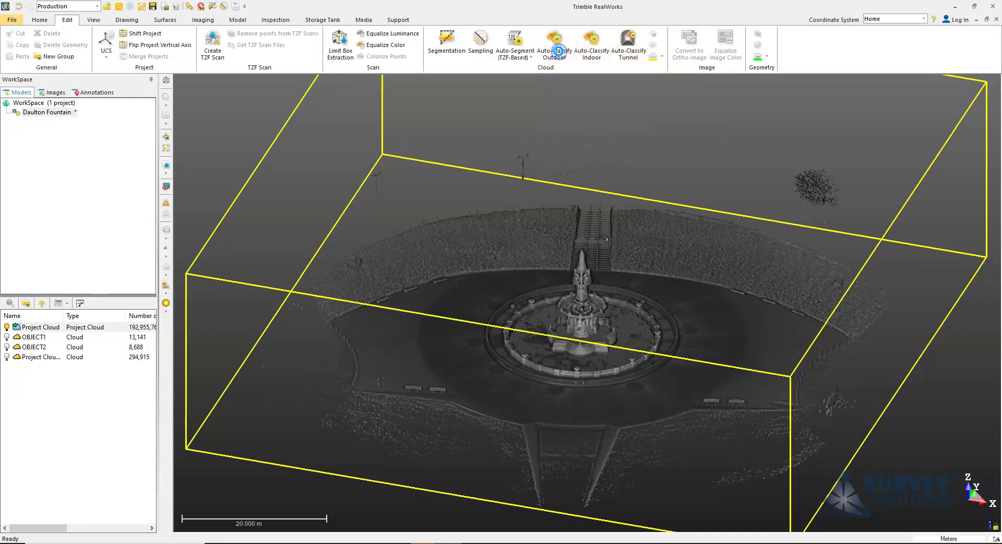
{"action": "left_click_drag", "start_coordinate": [515, 211], "coordinate": [641, 184]}
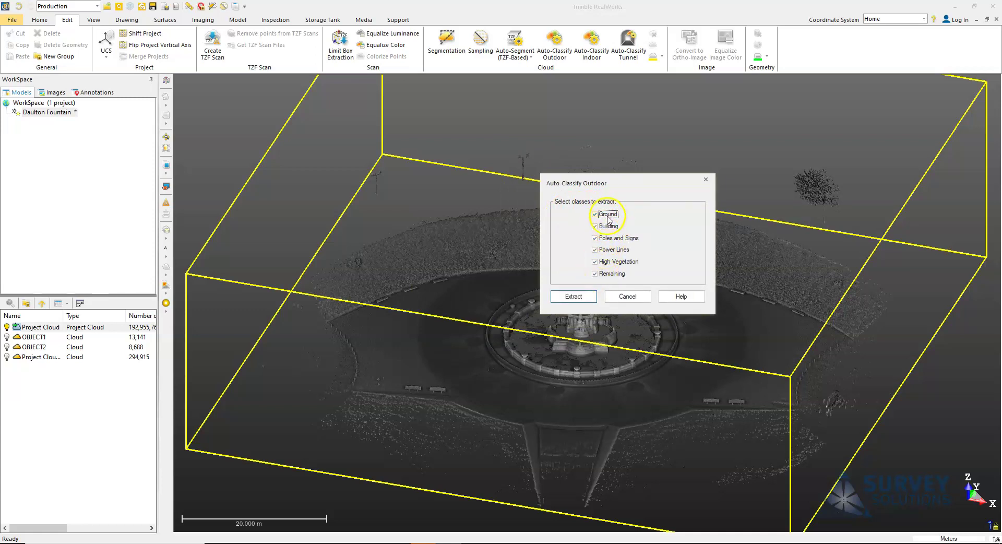
{"action": "left_click", "coordinate": [596, 226]}
{"action": "left_click", "coordinate": [595, 238]}
{"action": "left_click", "coordinate": [595, 249]}
{"action": "left_click", "coordinate": [596, 261]}
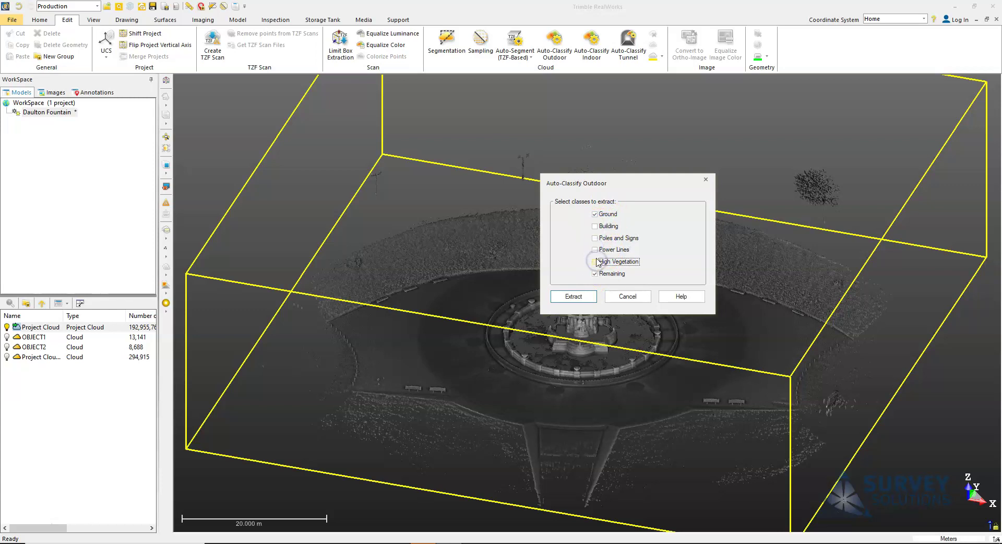
{"action": "left_click", "coordinate": [598, 273]}
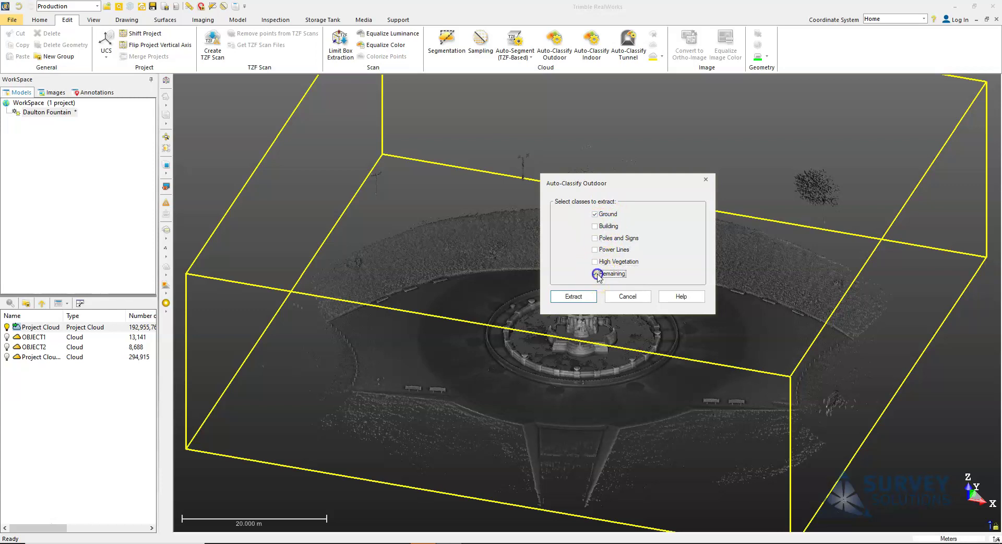
{"action": "left_click", "coordinate": [573, 296]}
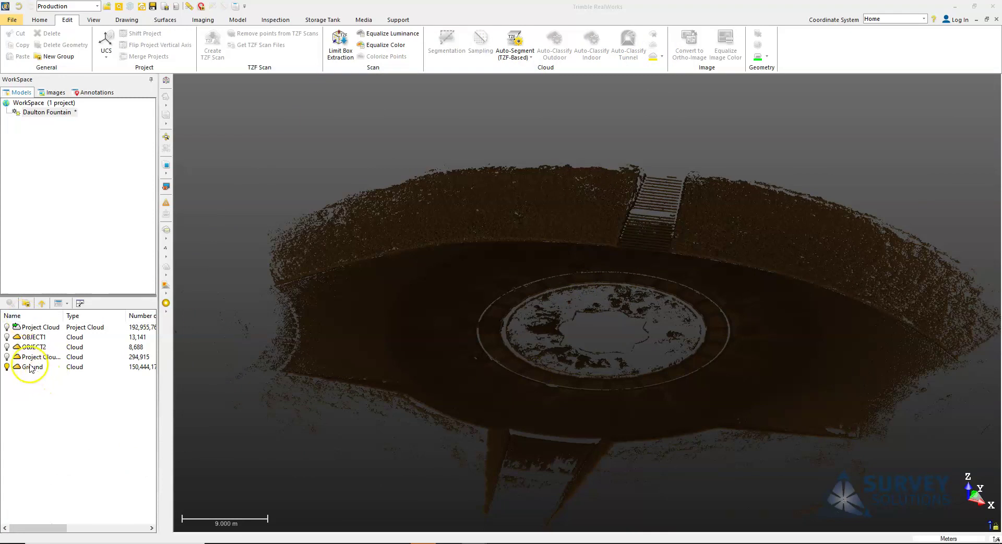
Step: Examine the extracted Ground cloud around the fountain and review the available cloud coloring modes
{"action": "left_click_drag", "start_coordinate": [528, 342], "coordinate": [610, 343]}
{"action": "scroll", "coordinate": [601, 333], "scroll_direction": "up", "scroll_amount": 3}
{"action": "scroll", "coordinate": [574, 319], "scroll_direction": "down", "scroll_amount": 3}
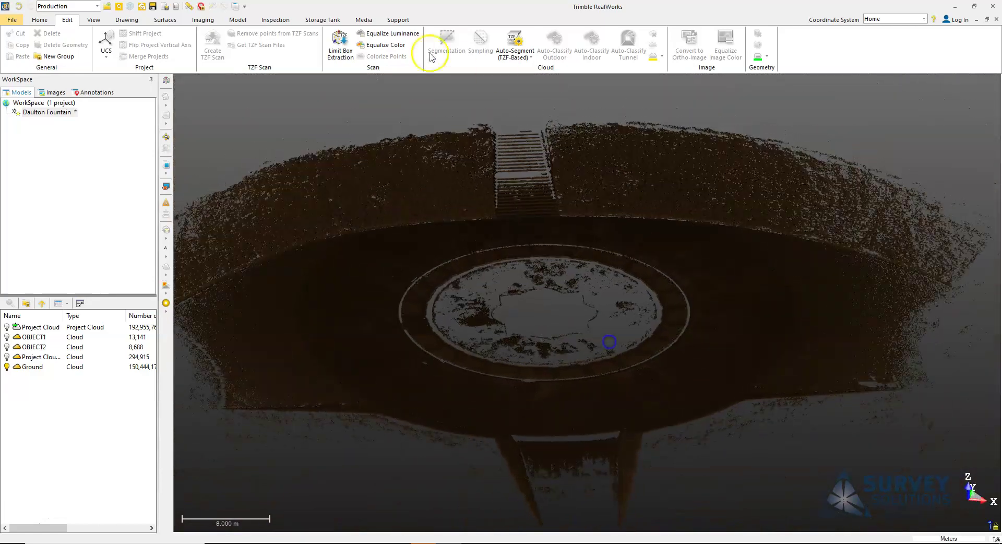
{"action": "left_click_drag", "start_coordinate": [527, 320], "coordinate": [547, 330]}
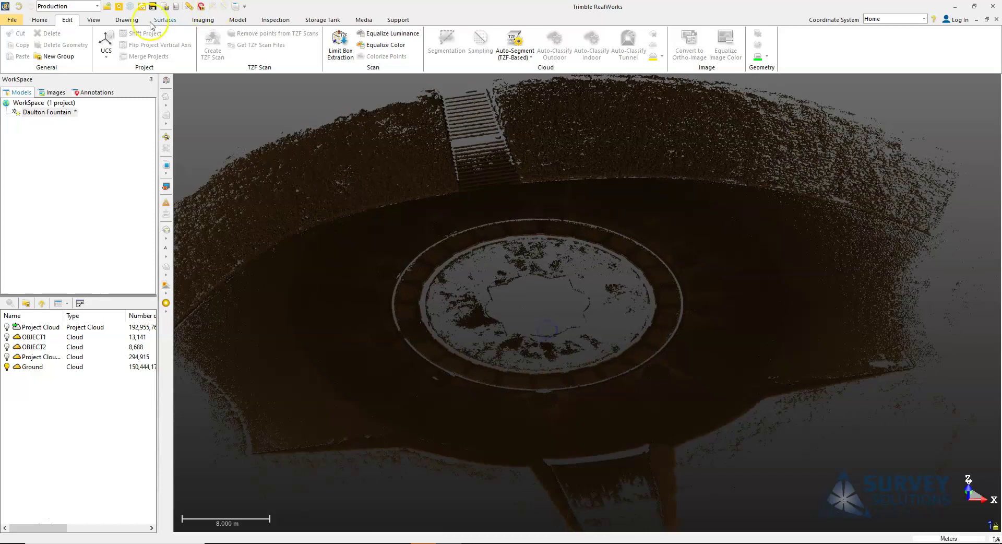
{"action": "left_click", "coordinate": [95, 21]}
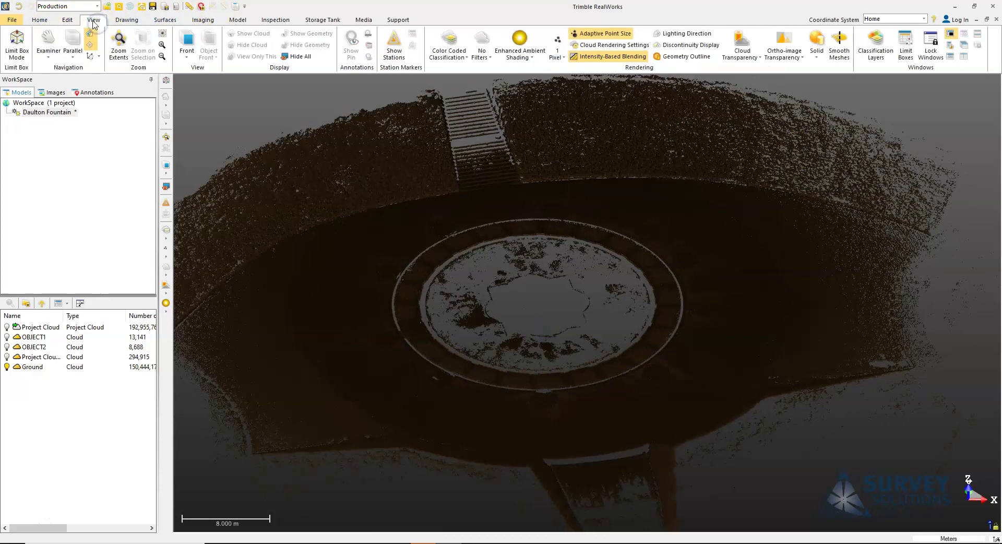
{"action": "left_click", "coordinate": [462, 58]}
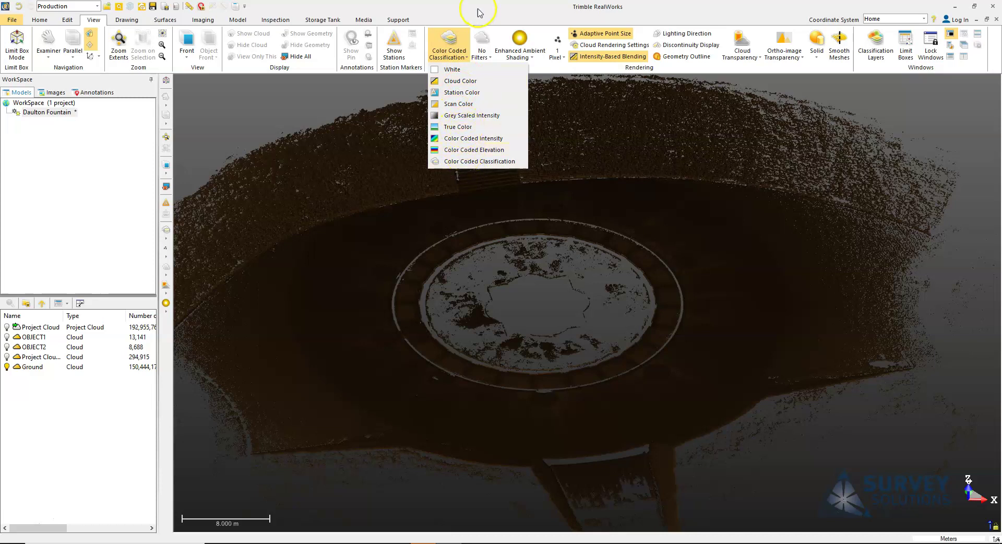
{"action": "left_click", "coordinate": [69, 21]}
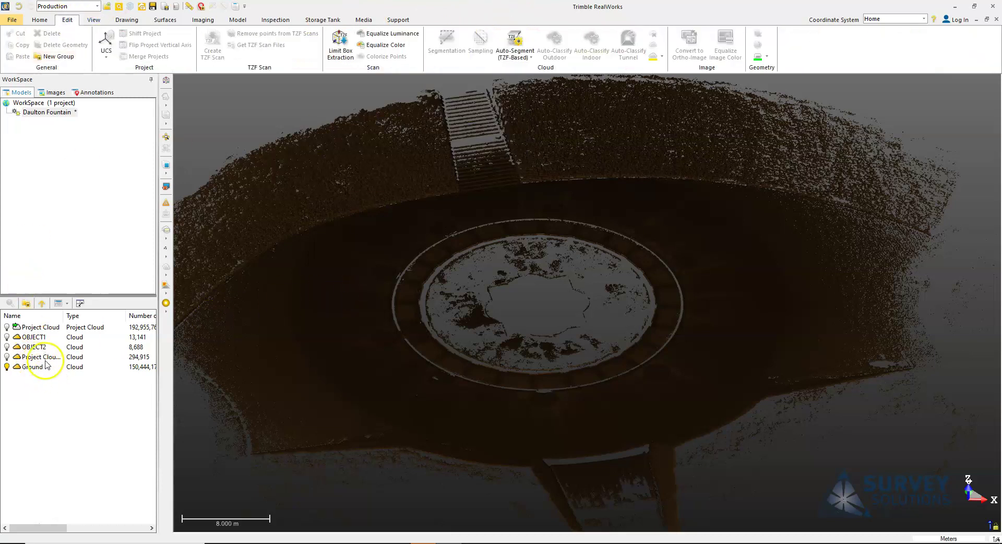
Step: Hide the Ground cloud, display OBJECT1 and OBJECT2, and merge these two clouds into one
{"action": "left_click", "coordinate": [32, 337]}
{"action": "left_click", "coordinate": [7, 368]}
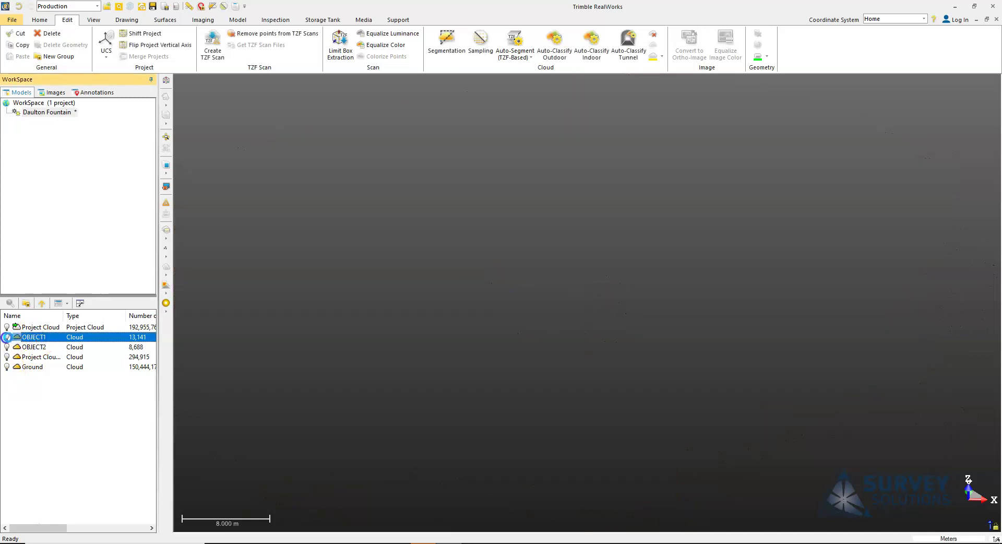
{"action": "left_click", "coordinate": [7, 338]}
{"action": "left_click", "coordinate": [6, 348]}
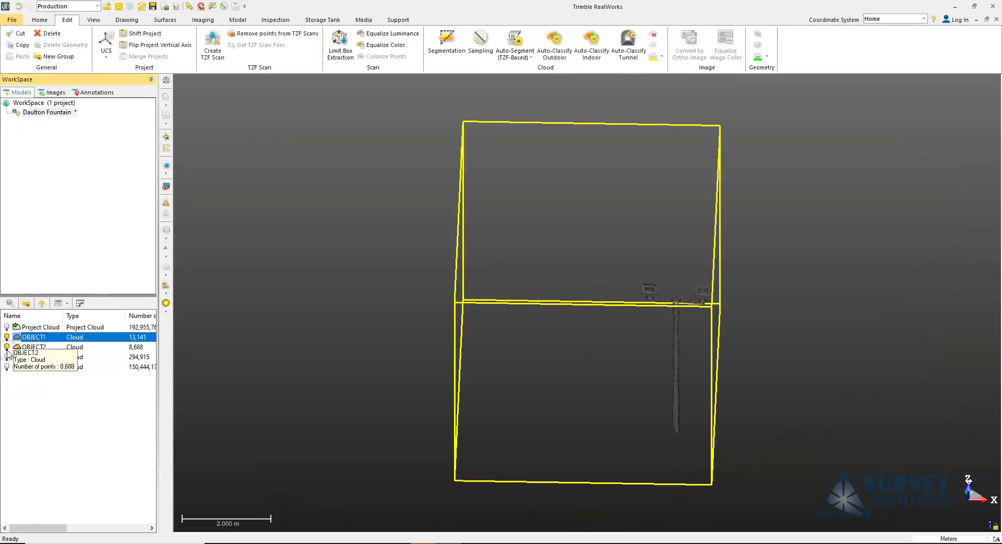
{"action": "left_click", "coordinate": [35, 347], "text": "ctrl"}
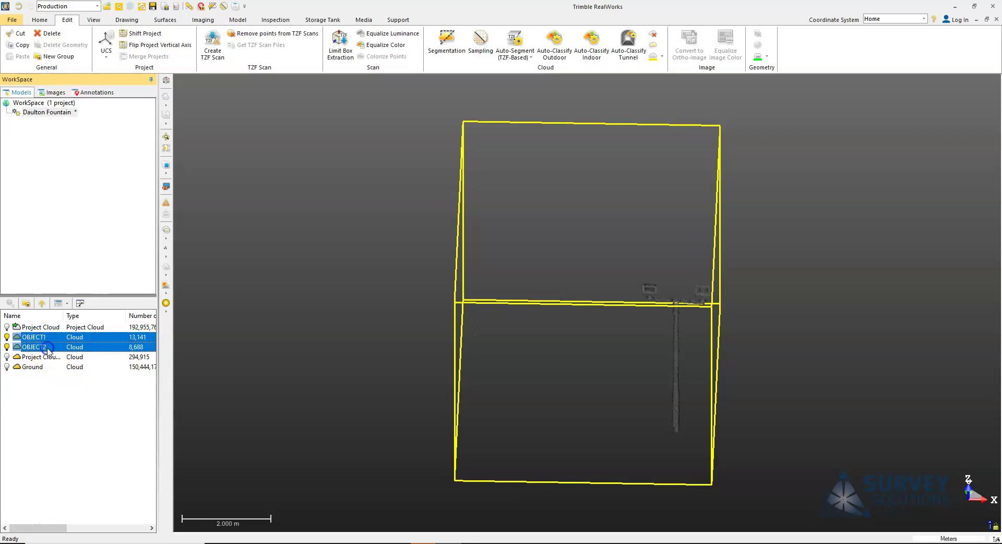
{"action": "left_click", "coordinate": [655, 49]}
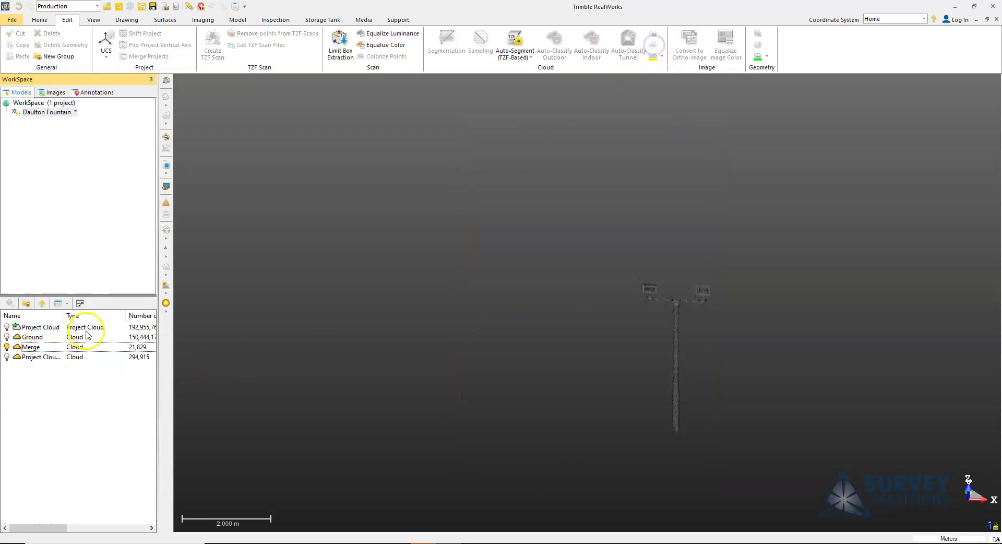
Step: Toggle the merged cloud's display to check it and leave it hidden
{"action": "left_click", "coordinate": [7, 347]}
{"action": "left_click", "coordinate": [7, 348]}
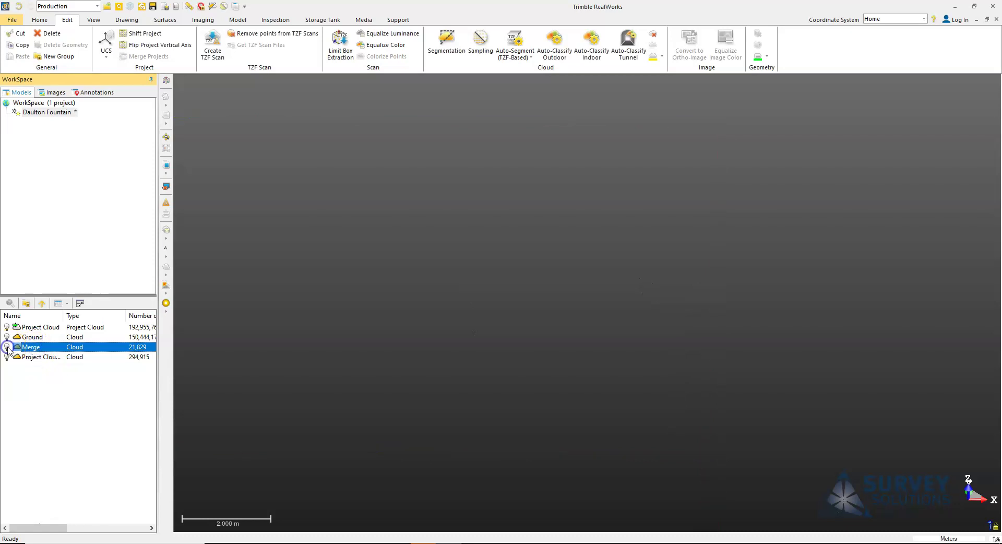
{"action": "left_click", "coordinate": [7, 347]}
{"action": "left_click", "coordinate": [7, 347]}
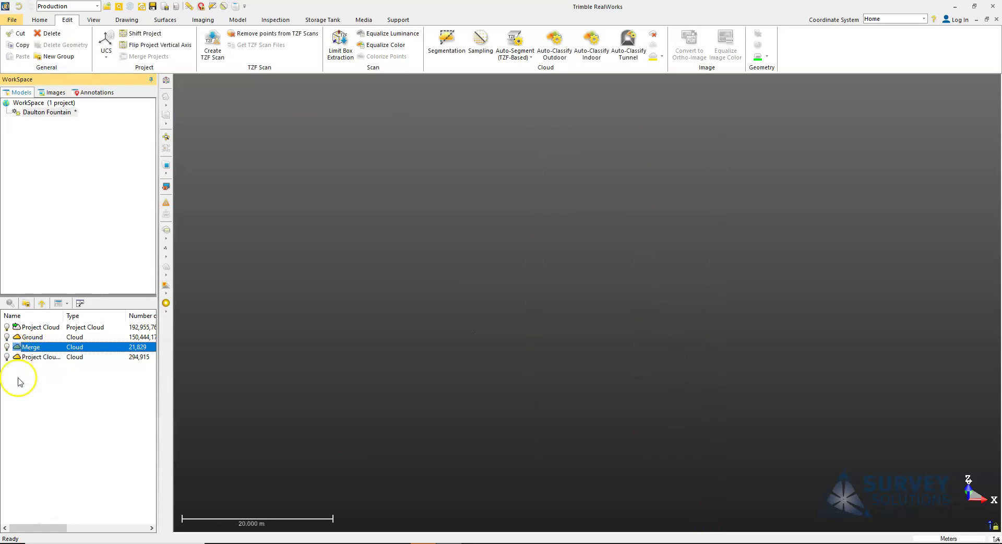